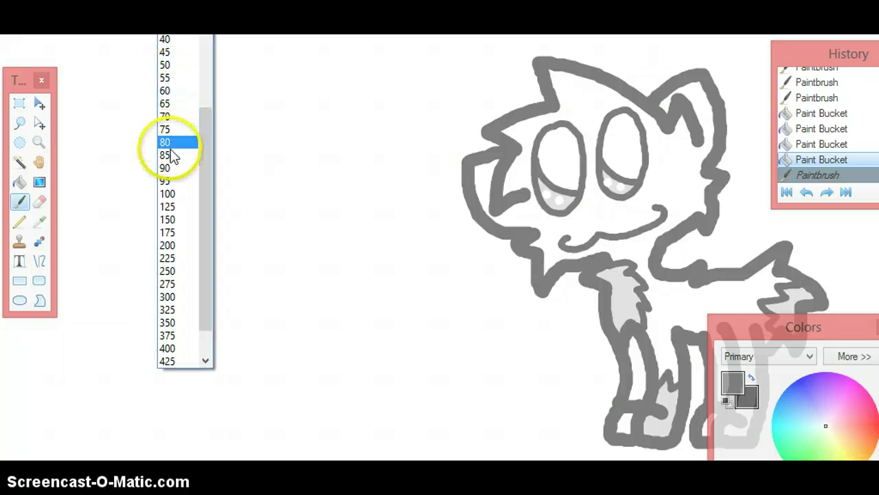
- Set the Paintbrush width to 100
{"action": "left_click", "coordinate": [172, 191]}
{"action": "mouse_move", "coordinate": [84, 88]}
{"action": "left_mouse_down"}
{"action": "mouse_move", "coordinate": [133, 147]}
{"action": "mouse_move", "coordinate": [223, 88]}
{"action": "mouse_move", "coordinate": [199, 78]}
{"action": "left_mouse_up"}
{"action": "mouse_move", "coordinate": [289, 91]}
{"action": "left_mouse_down"}
{"action": "mouse_move", "coordinate": [353, 89]}
{"action": "mouse_move", "coordinate": [291, 105]}
{"action": "mouse_move", "coordinate": [333, 147]}
{"action": "left_mouse_up"}
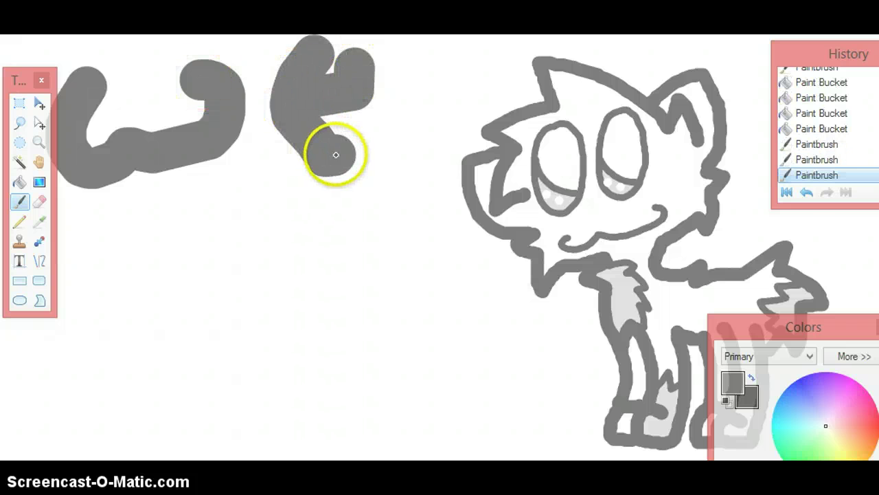
{"action": "left_click", "coordinate": [805, 191]}
{"action": "left_click", "coordinate": [805, 192]}
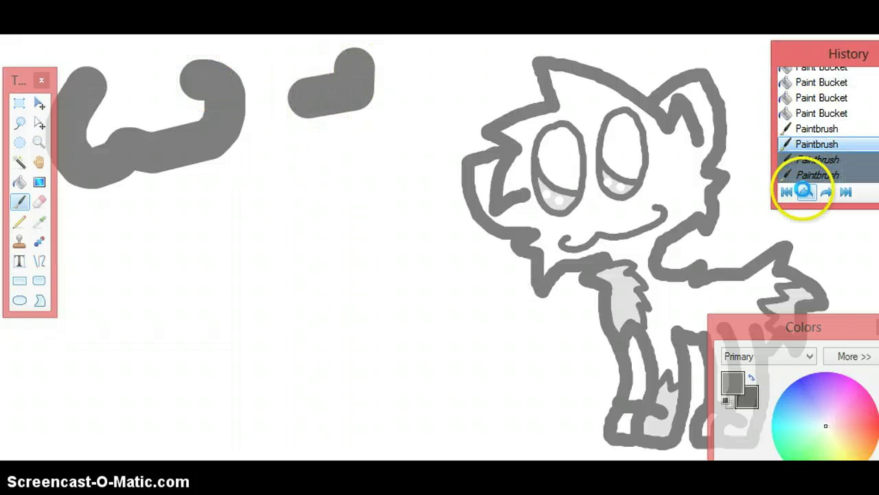
{"action": "left_click", "coordinate": [805, 191]}
{"action": "left_click", "coordinate": [803, 192]}
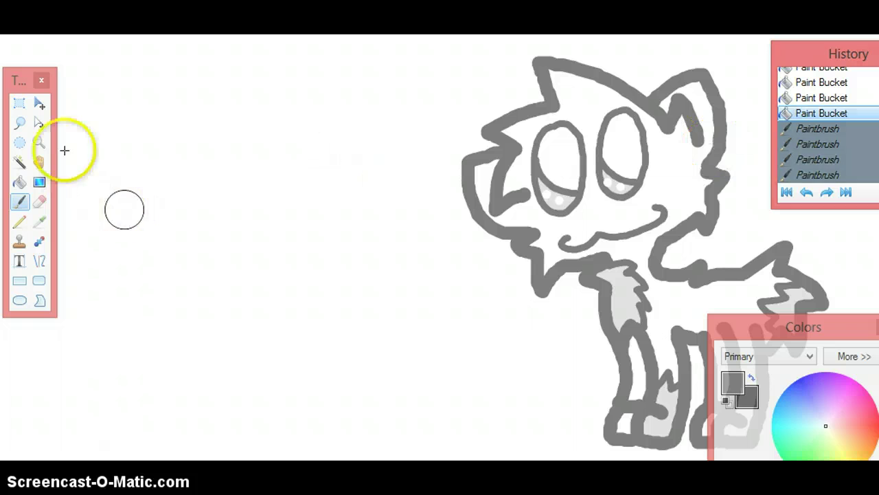
{"action": "left_click_drag", "start_coordinate": [776, 346], "coordinate": [670, 120]}
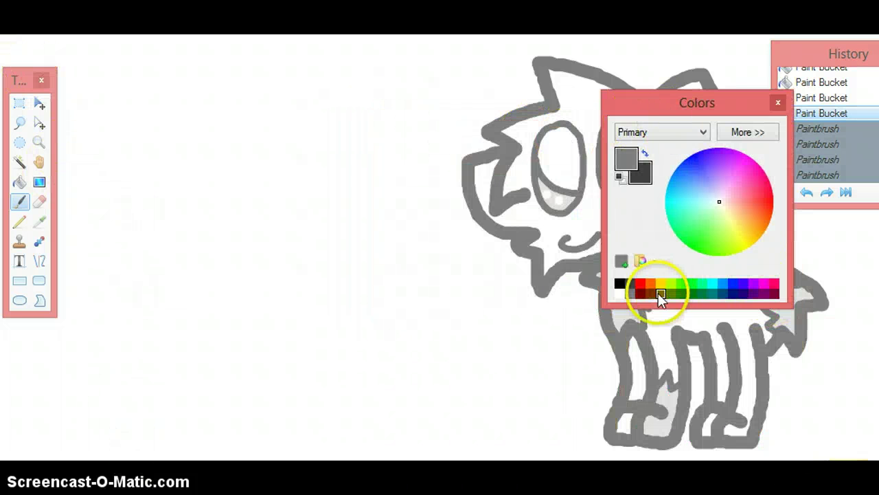
{"action": "mouse_move", "coordinate": [41, 108]}
{"action": "left_mouse_down"}
{"action": "mouse_move", "coordinate": [86, 123]}
{"action": "mouse_move", "coordinate": [143, 112]}
{"action": "mouse_move", "coordinate": [207, 83]}
{"action": "mouse_move", "coordinate": [308, 103]}
{"action": "mouse_move", "coordinate": [374, 87]}
{"action": "left_mouse_up"}
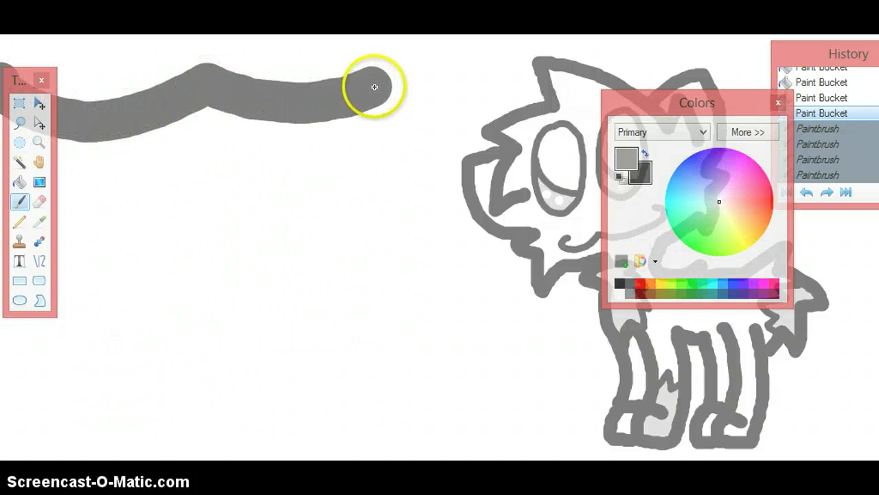
{"action": "left_click", "coordinate": [805, 192]}
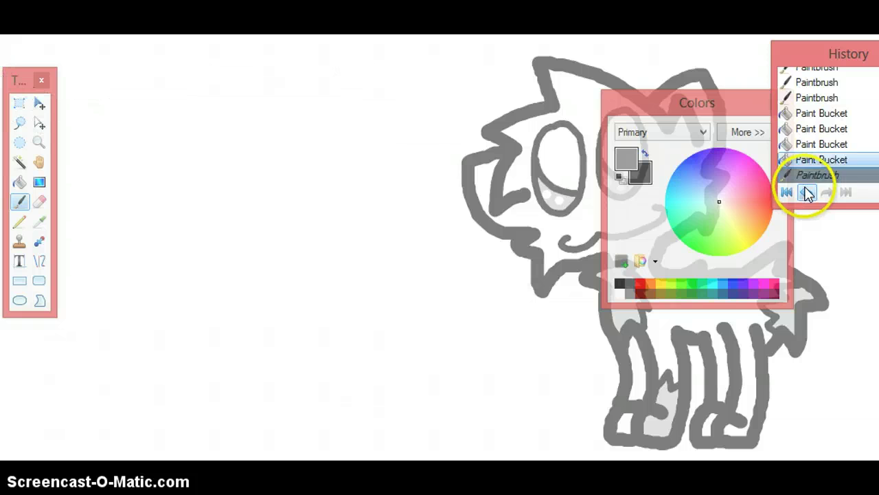
- Darken the primary grey and paint a wavy horizontal line across the canvas, running behind the cat's head on both sides
{"action": "left_click", "coordinate": [747, 132]}
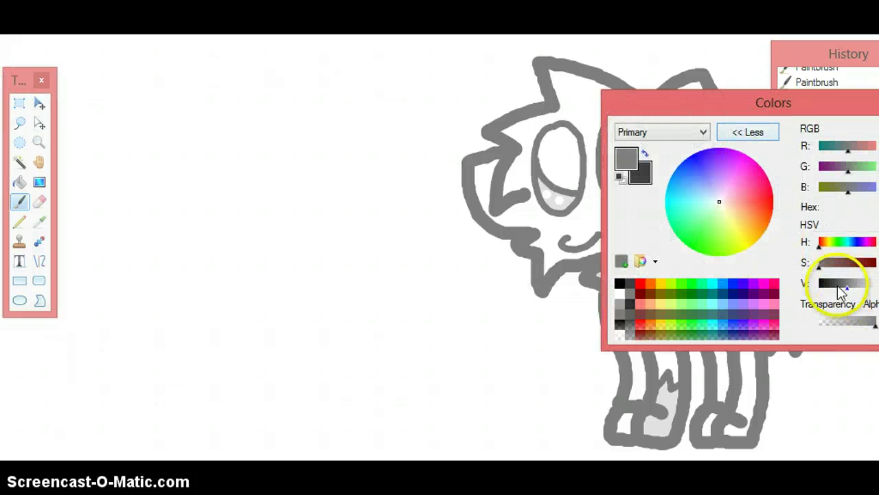
{"action": "left_click", "coordinate": [842, 287]}
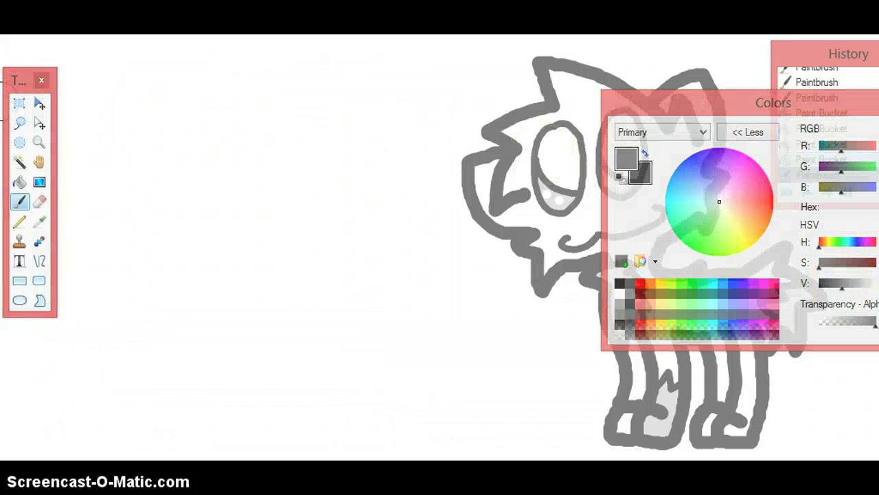
{"action": "mouse_move", "coordinate": [3, 117]}
{"action": "left_mouse_down"}
{"action": "mouse_move", "coordinate": [64, 130]}
{"action": "mouse_move", "coordinate": [149, 111]}
{"action": "mouse_move", "coordinate": [268, 136]}
{"action": "mouse_move", "coordinate": [356, 119]}
{"action": "mouse_move", "coordinate": [478, 120]}
{"action": "left_mouse_up"}
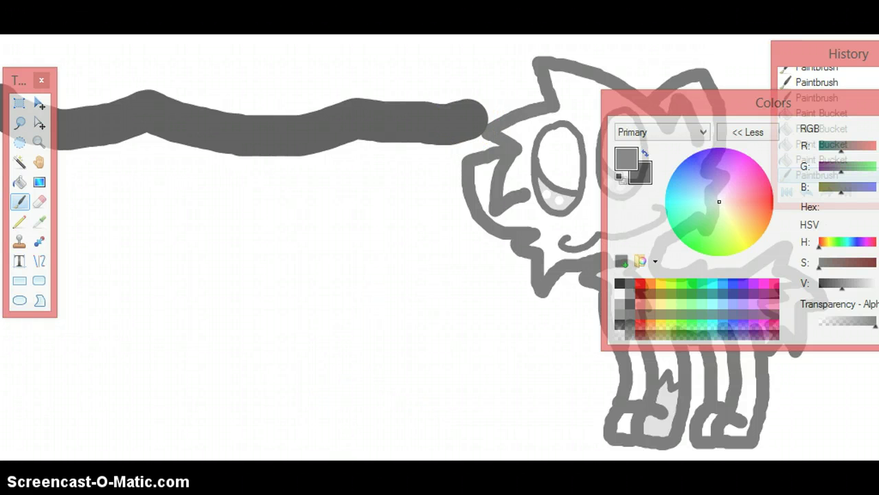
{"action": "left_click_drag", "start_coordinate": [495, 474], "coordinate": [564, 474]}
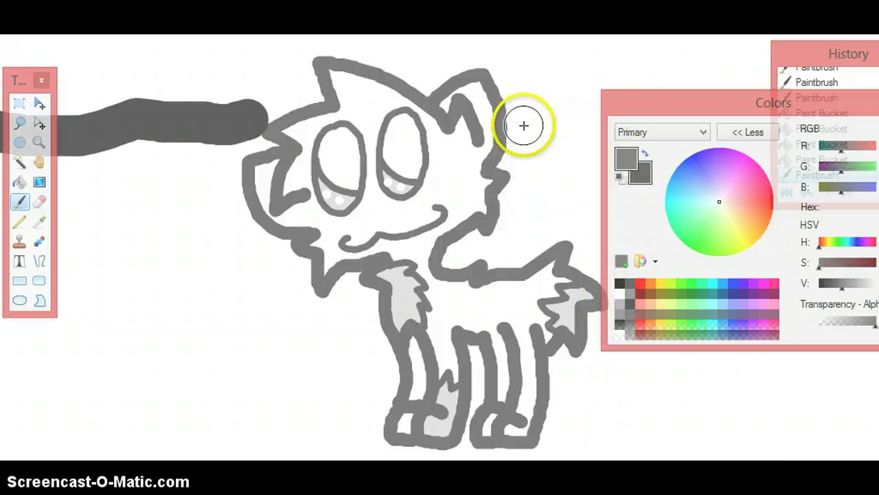
{"action": "mouse_move", "coordinate": [523, 125]}
{"action": "left_mouse_down"}
{"action": "mouse_move", "coordinate": [618, 145]}
{"action": "mouse_move", "coordinate": [659, 130]}
{"action": "mouse_move", "coordinate": [777, 141]}
{"action": "mouse_move", "coordinate": [838, 127]}
{"action": "mouse_move", "coordinate": [878, 126]}
{"action": "left_mouse_up"}
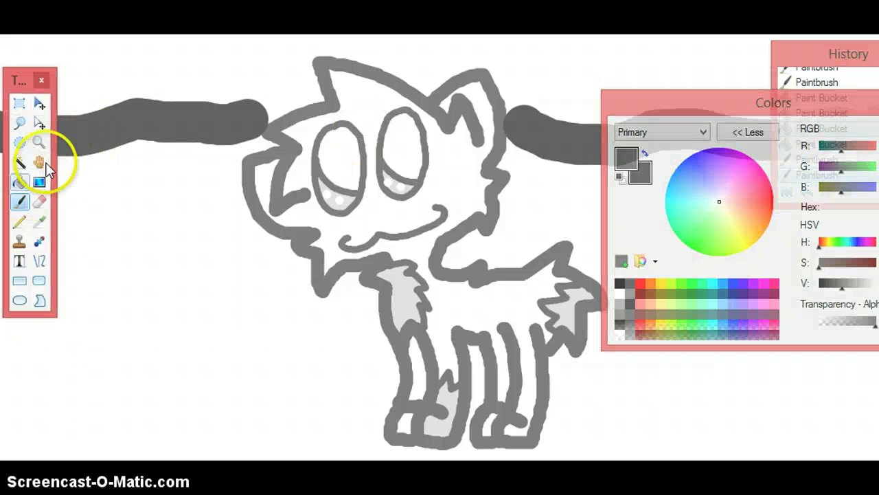
- Fill the white background above the wavy line with the dark grey using the Paint Bucket
{"action": "left_click", "coordinate": [20, 182]}
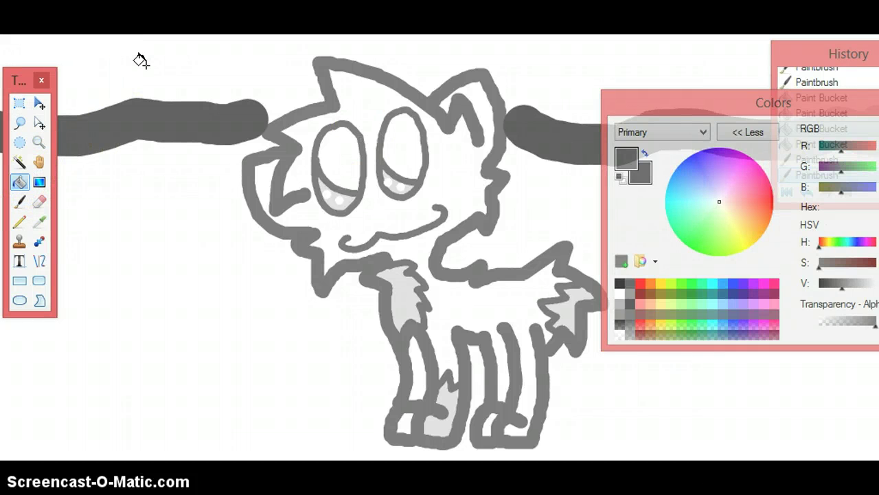
{"action": "left_click", "coordinate": [137, 59]}
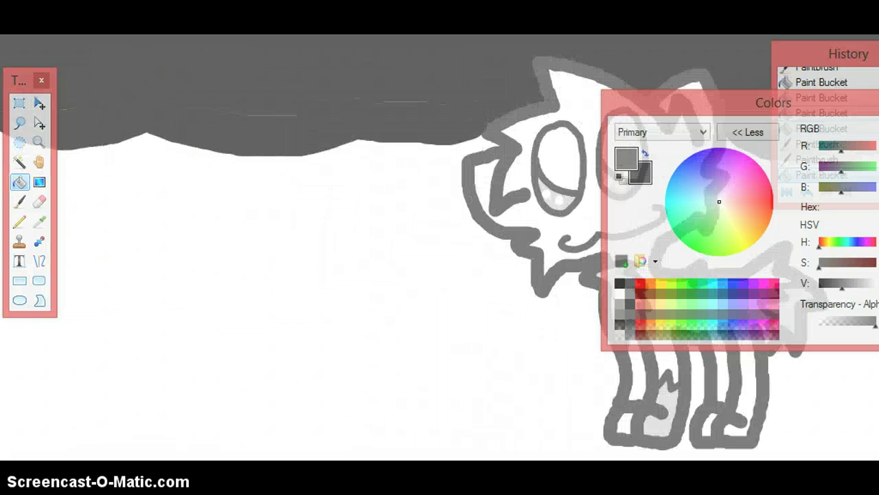
{"action": "left_click", "coordinate": [38, 142]}
{"action": "right_click", "coordinate": [126, 206]}
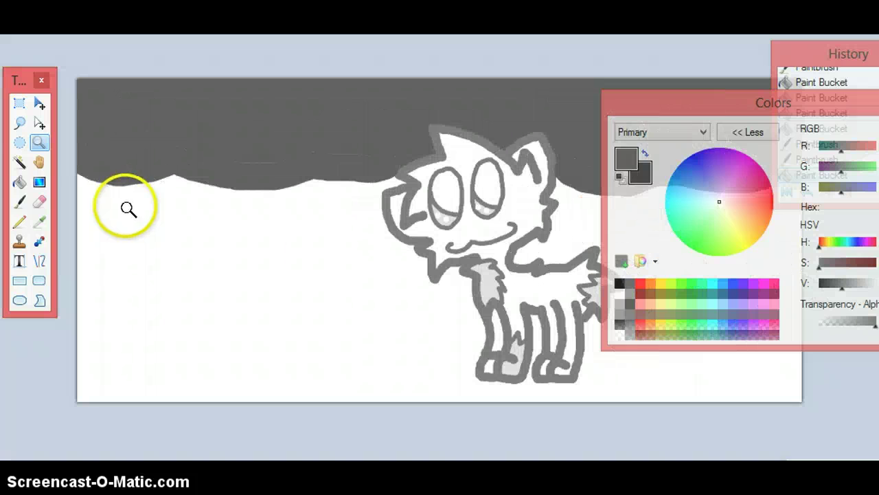
- Switch to the Paintbrush and move the Colors and History windows down, clear of the dark grey area
{"action": "left_click", "coordinate": [19, 201]}
{"action": "left_click_drag", "start_coordinate": [677, 102], "coordinate": [707, 371]}
{"action": "mouse_move", "coordinate": [845, 52]}
{"action": "left_mouse_down"}
{"action": "mouse_move", "coordinate": [843, 235]}
{"action": "mouse_move", "coordinate": [832, 305]}
{"action": "left_mouse_up"}
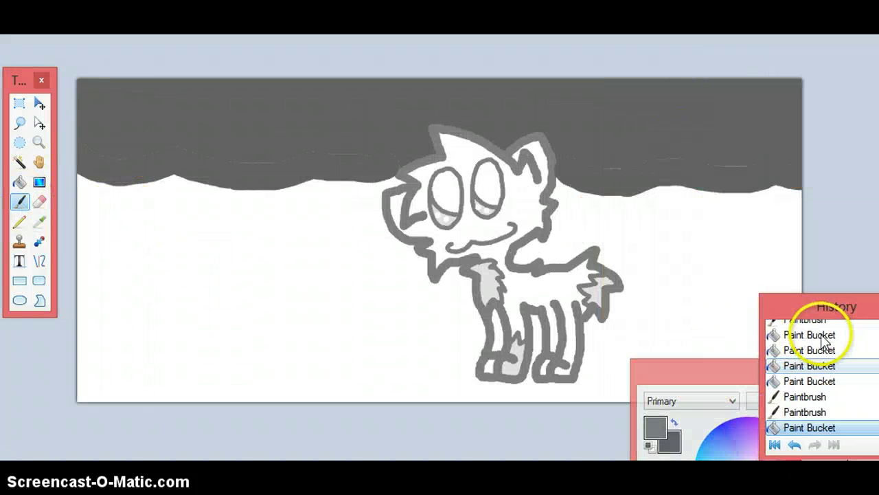
{"action": "key", "text": "ctrl+z"}
{"action": "left_click", "coordinate": [820, 334]}
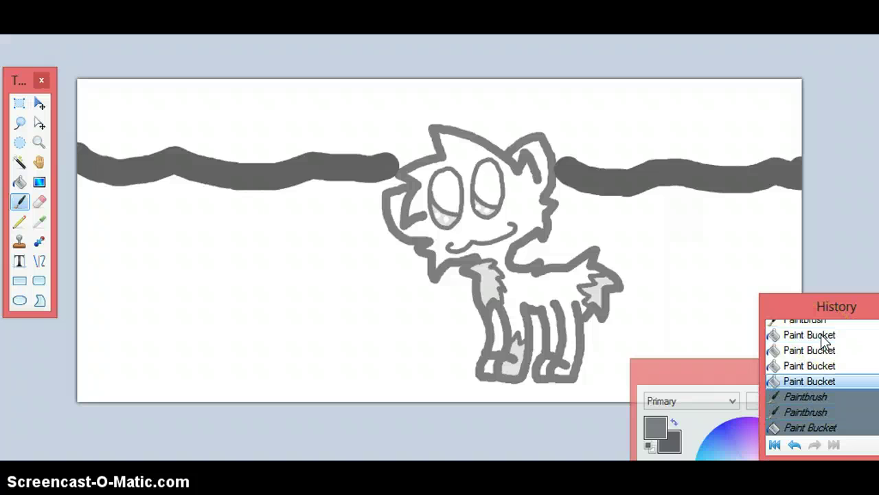
{"action": "left_click", "coordinate": [833, 445]}
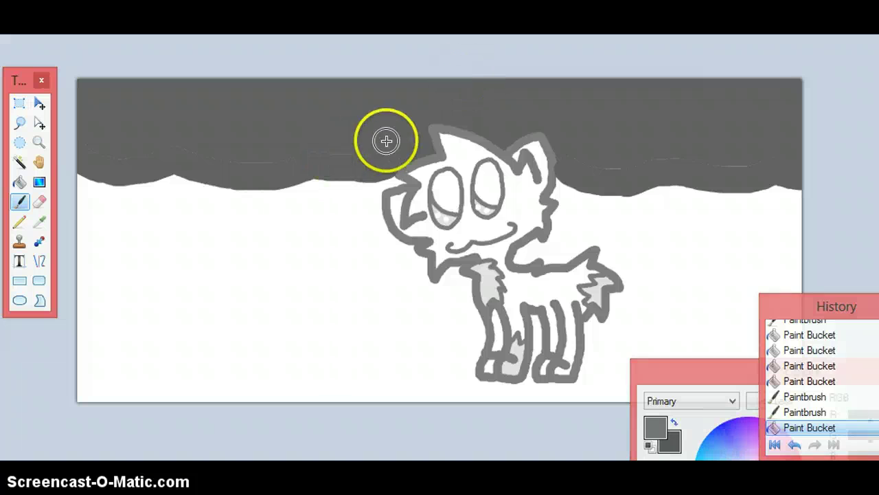
- Paint over the thin light gaps in the dark grey area on both sides of the cat's head
{"action": "mouse_move", "coordinate": [385, 152]}
{"action": "left_mouse_down"}
{"action": "mouse_move", "coordinate": [239, 157]}
{"action": "mouse_move", "coordinate": [200, 140]}
{"action": "mouse_move", "coordinate": [89, 136]}
{"action": "mouse_move", "coordinate": [106, 147]}
{"action": "mouse_move", "coordinate": [247, 151]}
{"action": "left_mouse_up"}
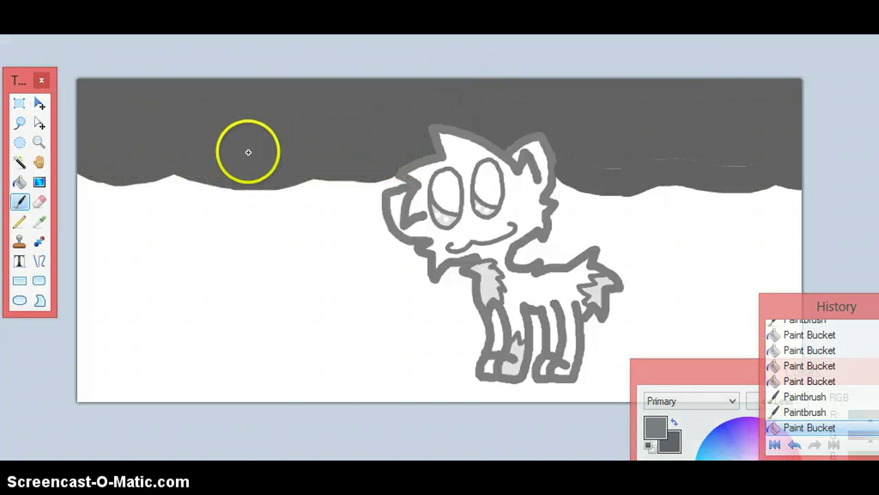
{"action": "mouse_move", "coordinate": [575, 152]}
{"action": "left_mouse_down"}
{"action": "mouse_move", "coordinate": [638, 163]}
{"action": "mouse_move", "coordinate": [800, 150]}
{"action": "left_mouse_up"}
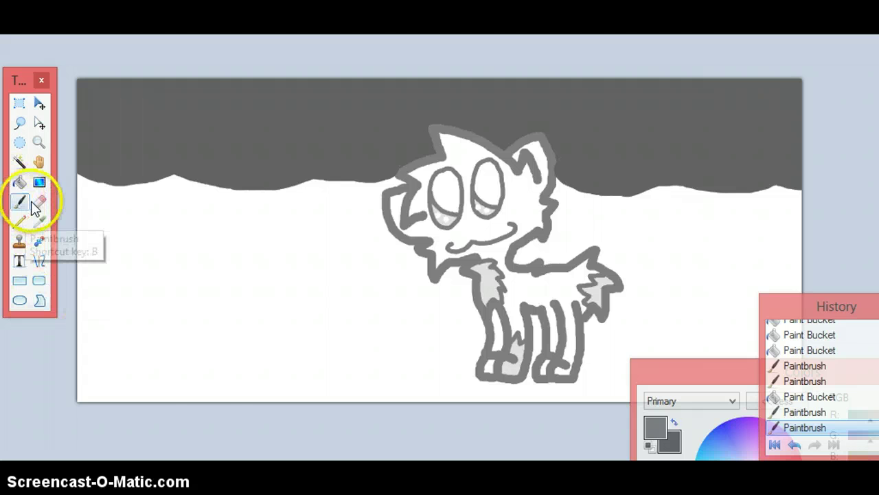
{"action": "left_click_drag", "start_coordinate": [687, 376], "coordinate": [679, 274]}
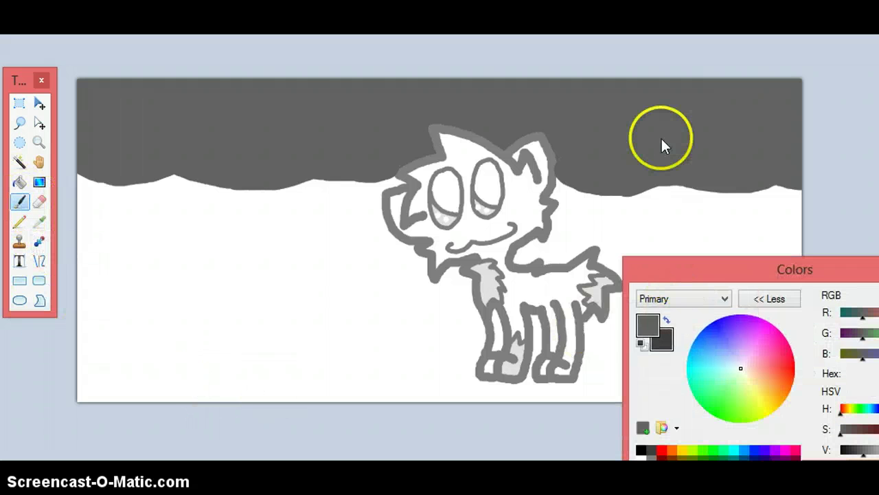
{"action": "left_click", "coordinate": [661, 138]}
{"action": "left_click", "coordinate": [192, 3]}
{"action": "scroll", "coordinate": [172, 60], "scroll_direction": "up", "scroll_amount": 6}
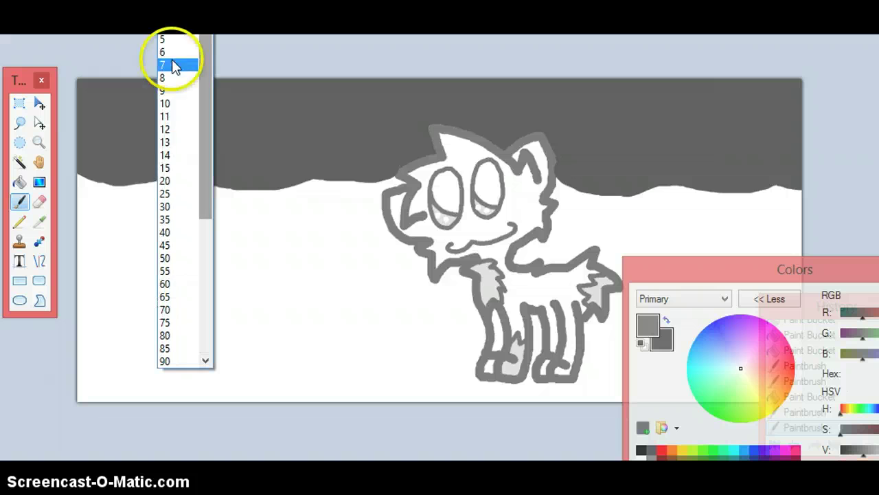
{"action": "left_click", "coordinate": [173, 96]}
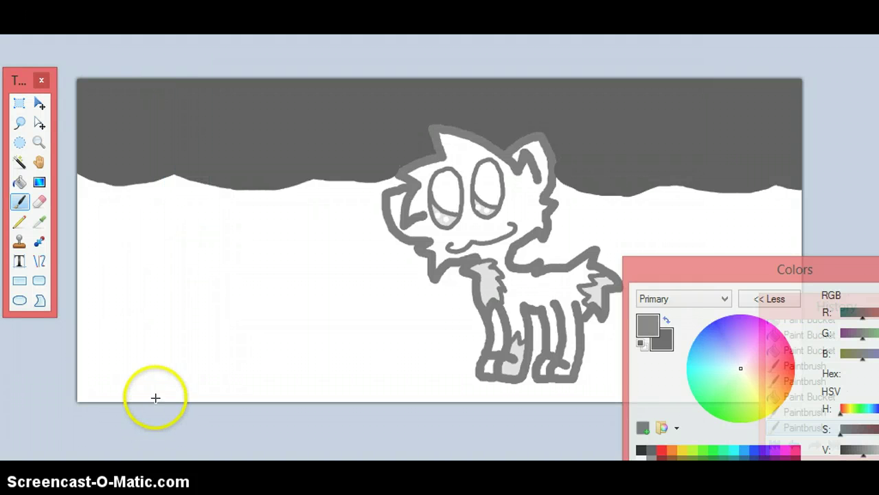
{"action": "mouse_move", "coordinate": [155, 396]}
{"action": "left_mouse_down"}
{"action": "mouse_move", "coordinate": [179, 369]}
{"action": "mouse_move", "coordinate": [233, 353]}
{"action": "mouse_move", "coordinate": [232, 371]}
{"action": "mouse_move", "coordinate": [284, 354]}
{"action": "mouse_move", "coordinate": [283, 376]}
{"action": "mouse_move", "coordinate": [338, 391]}
{"action": "mouse_move", "coordinate": [331, 399]}
{"action": "left_mouse_up"}
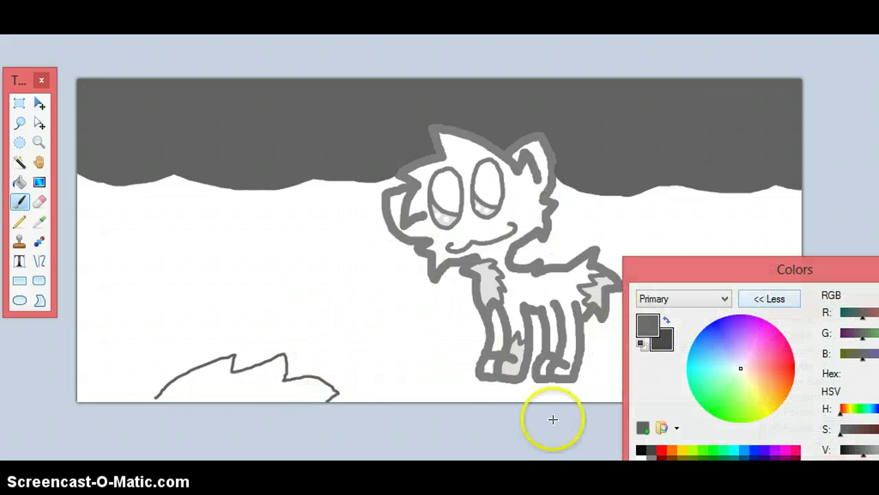
{"action": "left_click_drag", "start_coordinate": [739, 268], "coordinate": [737, 63]}
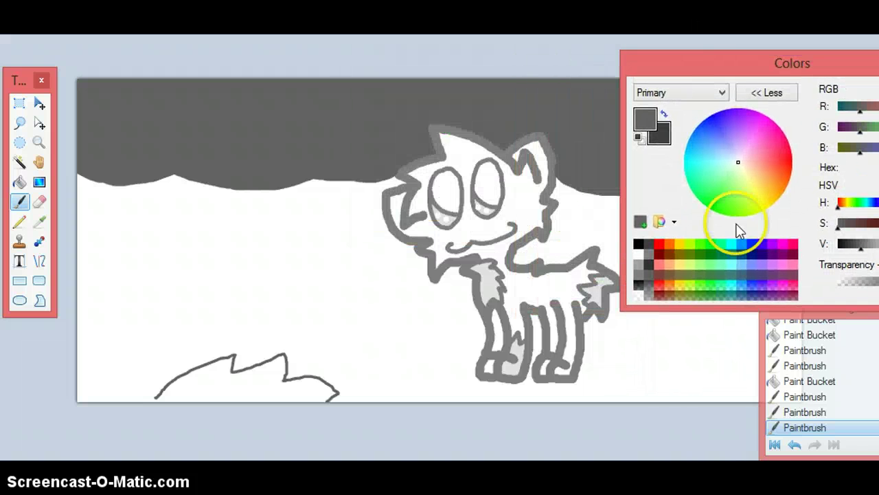
{"action": "left_click", "coordinate": [795, 446]}
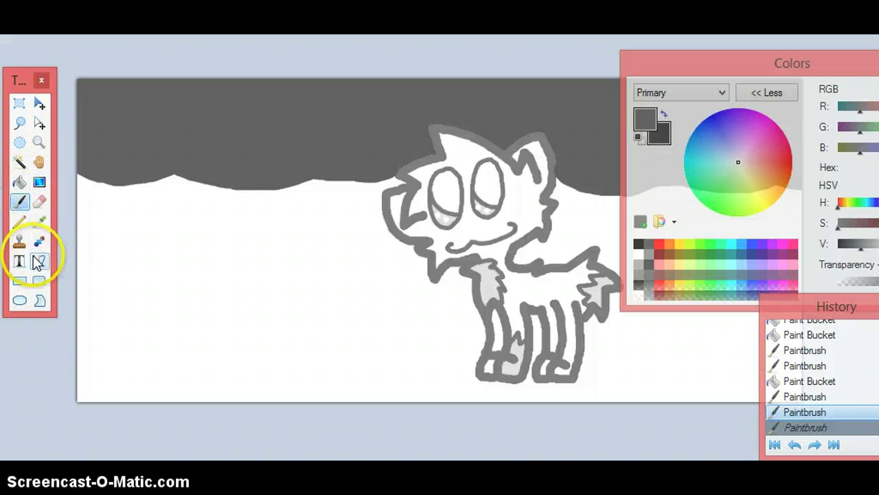
- Start a text entry at size 108 in the white area beside the cat's face, using a lighter grey
{"action": "left_click", "coordinate": [90, 254]}
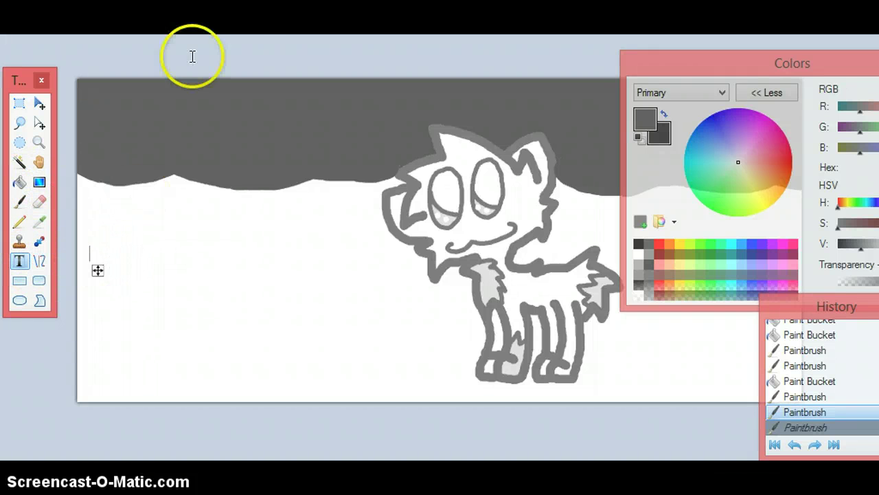
{"action": "left_click", "coordinate": [260, 6]}
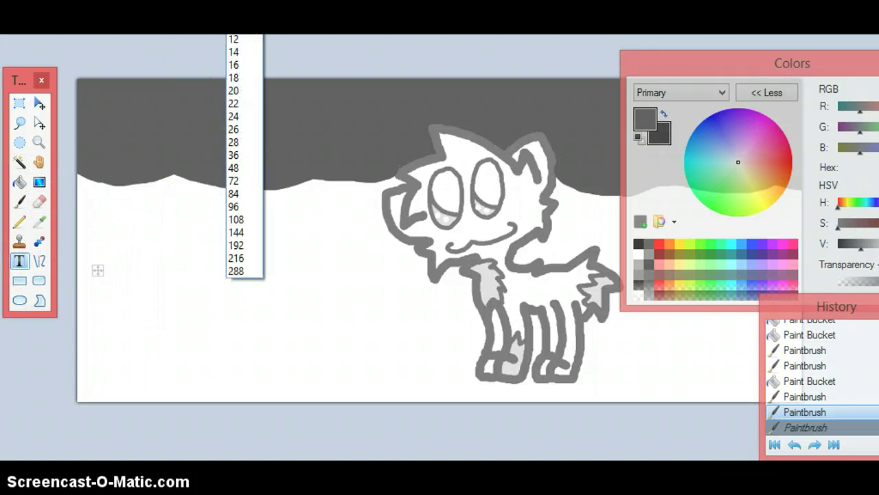
{"action": "left_click", "coordinate": [244, 219]}
{"action": "left_click_drag", "start_coordinate": [98, 290], "coordinate": [137, 241]}
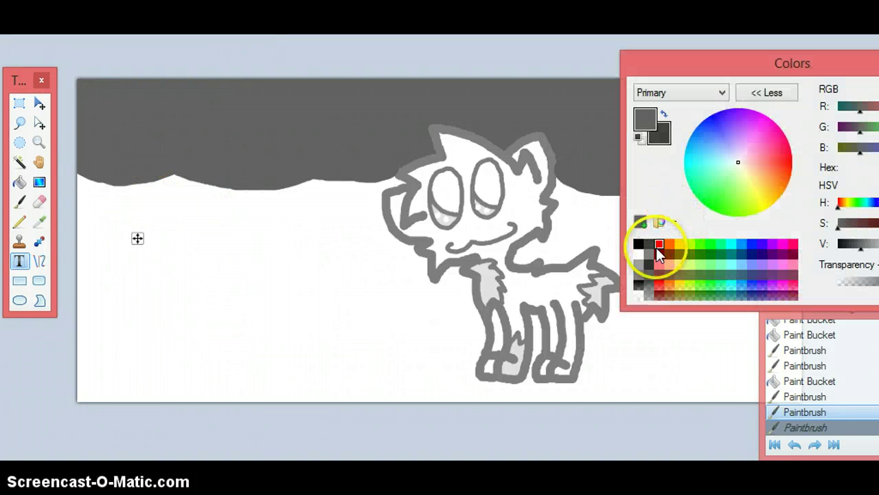
{"action": "left_click", "coordinate": [640, 275]}
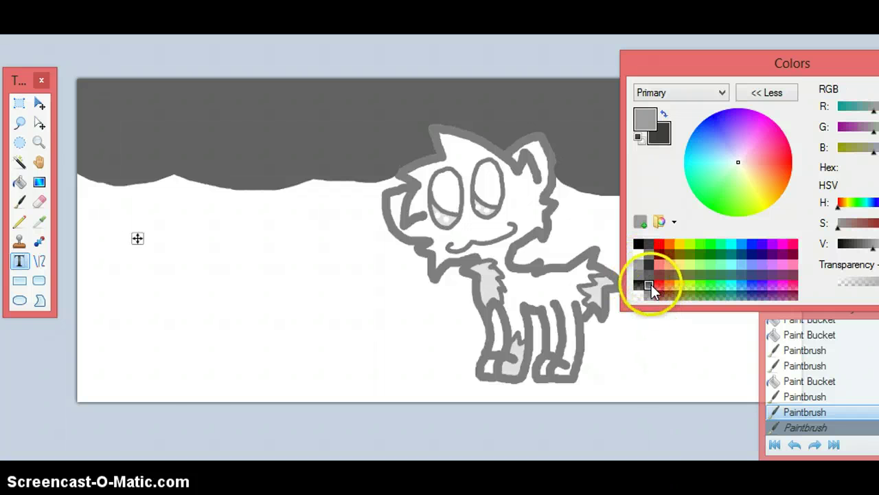
{"action": "type", "text": "wfeompoew"}
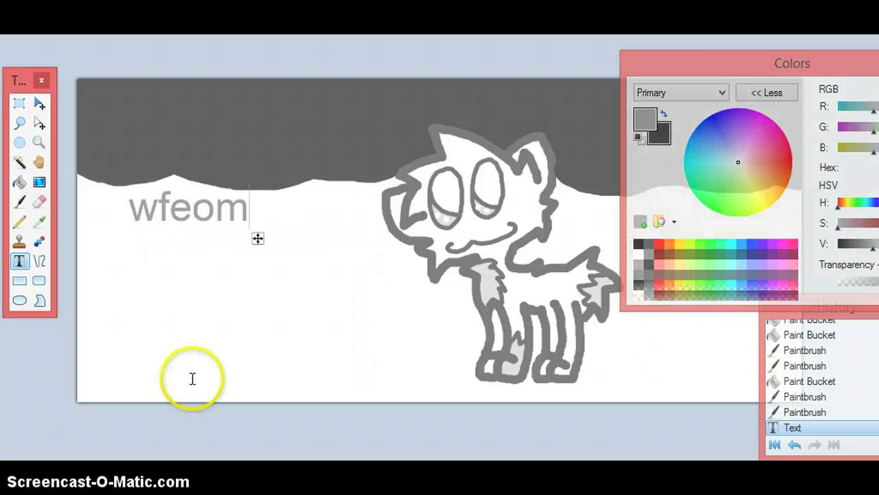
{"action": "key", "text": "BackSpace"}
{"action": "key", "text": "BackSpace"}
{"action": "key", "text": "BackSpace"}
{"action": "key", "text": "BackSpace"}
{"action": "type", "text": "dwf"}
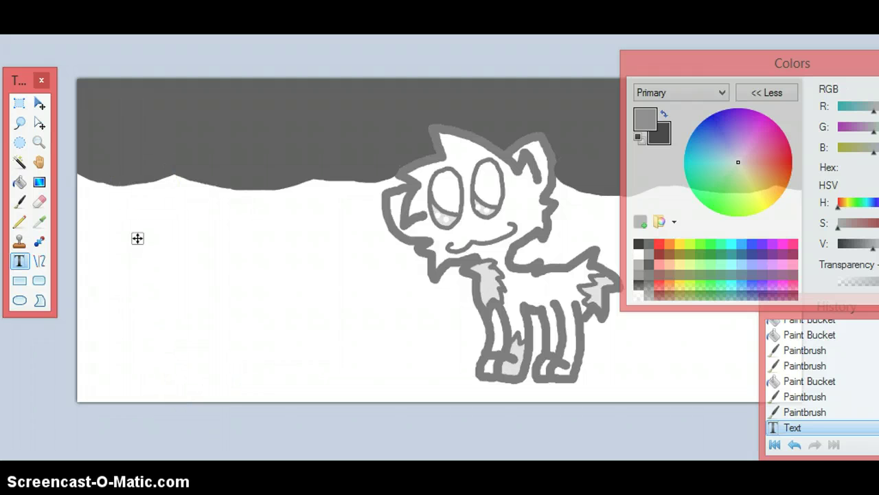
- Set the text size to 144 and the font to Impact for the text entry beside the cat
{"action": "left_click", "coordinate": [242, 240]}
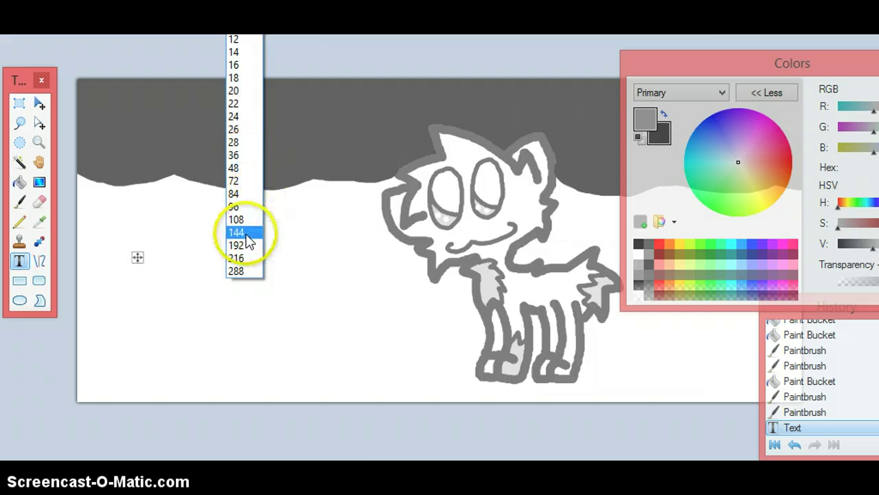
{"action": "left_click", "coordinate": [251, 229]}
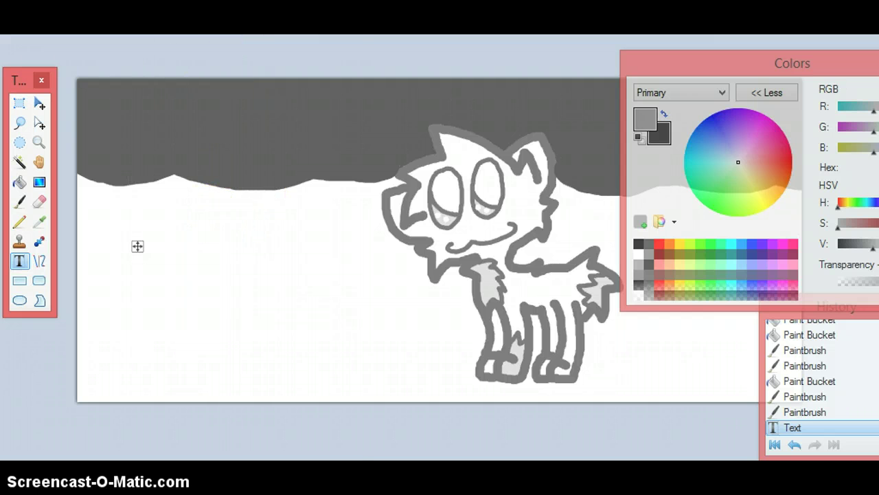
{"action": "left_click", "coordinate": [219, 29]}
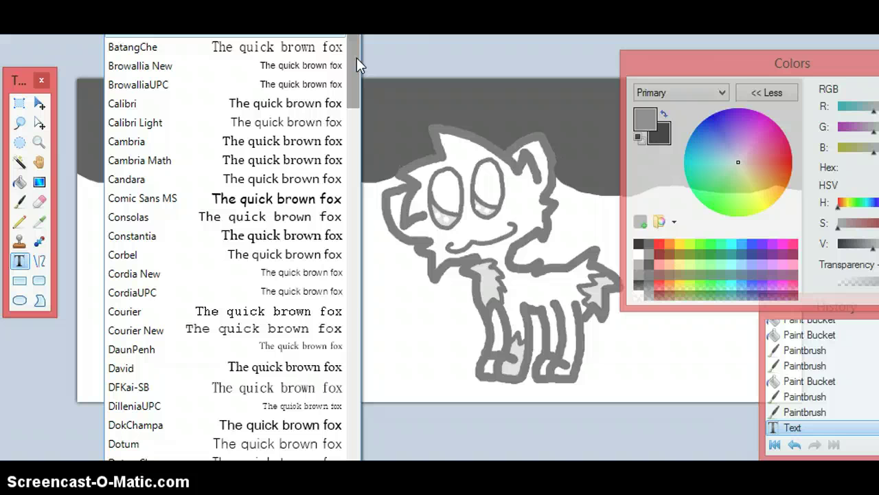
{"action": "left_click_drag", "start_coordinate": [357, 58], "coordinate": [351, 149]}
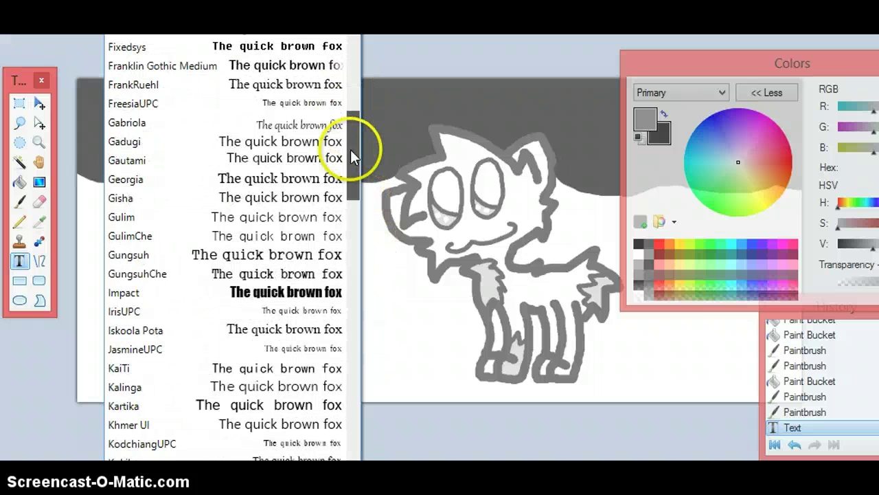
{"action": "left_click", "coordinate": [231, 289]}
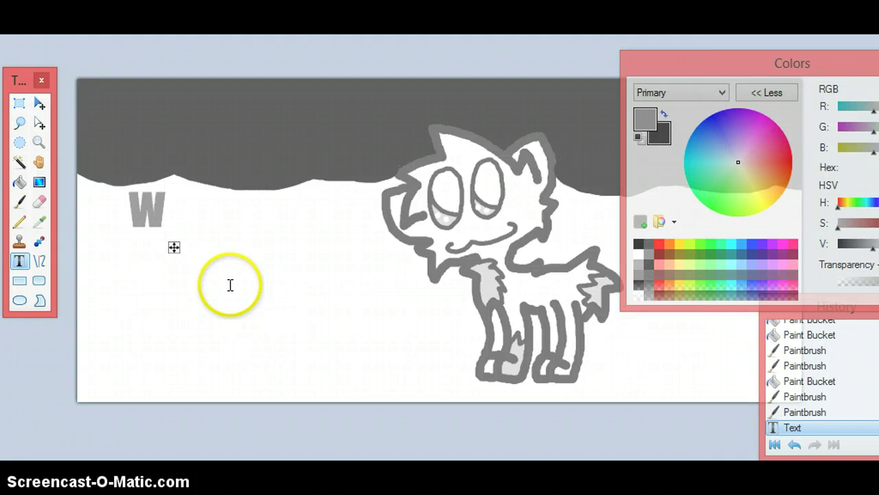
- Enter "welcome", "to Mah'" and "Channe" on three successive lines without blank lines between them
{"action": "type", "text": "ome"}
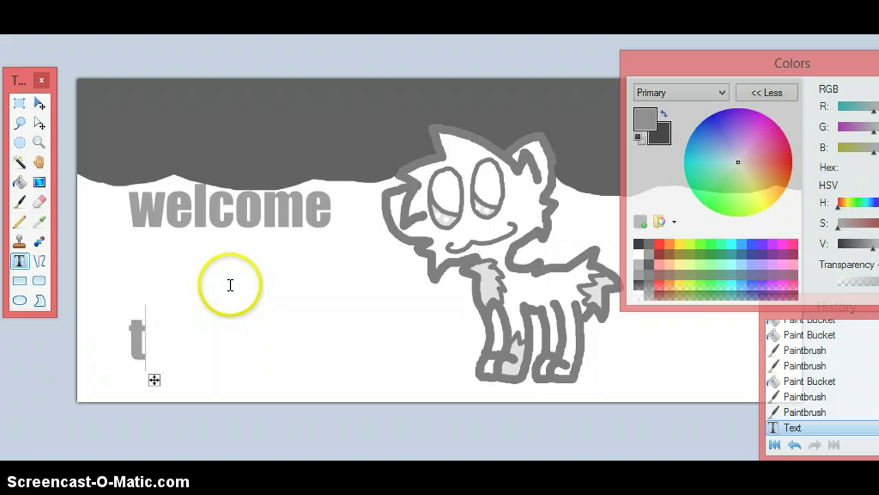
{"action": "type", "text": "ro"}
{"action": "key", "text": "BackSpace"}
{"action": "key", "text": "BackSpace"}
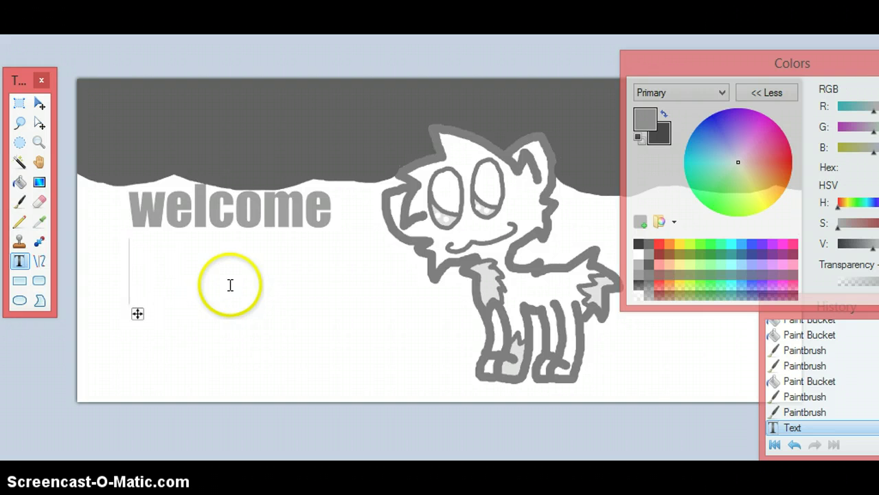
{"action": "type", "text": "to"}
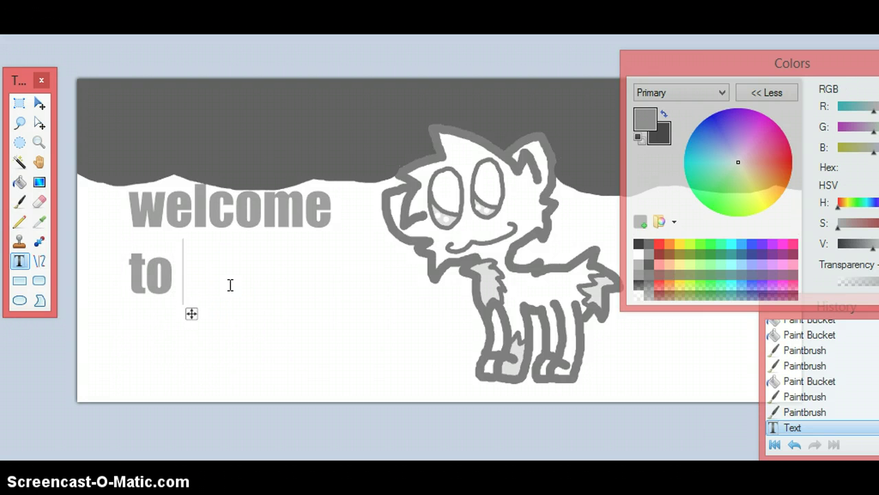
{"action": "type", "text": " Mah' "}
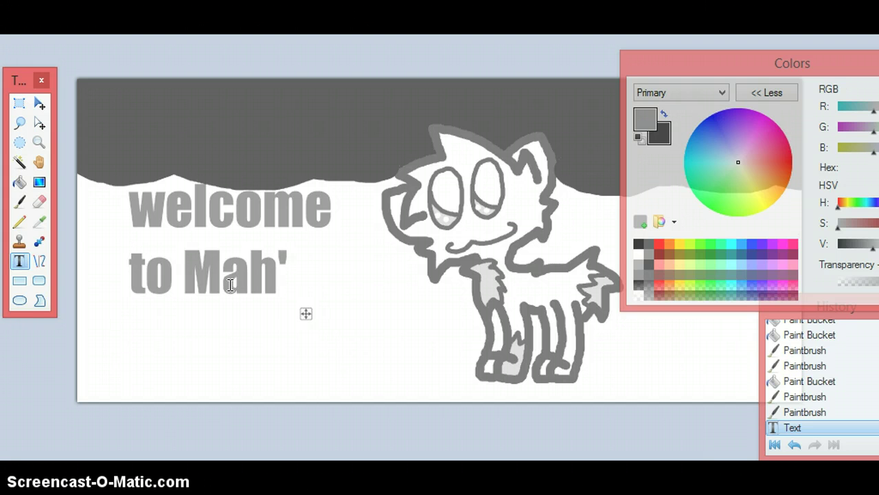
{"action": "type", "text": "Channe"}
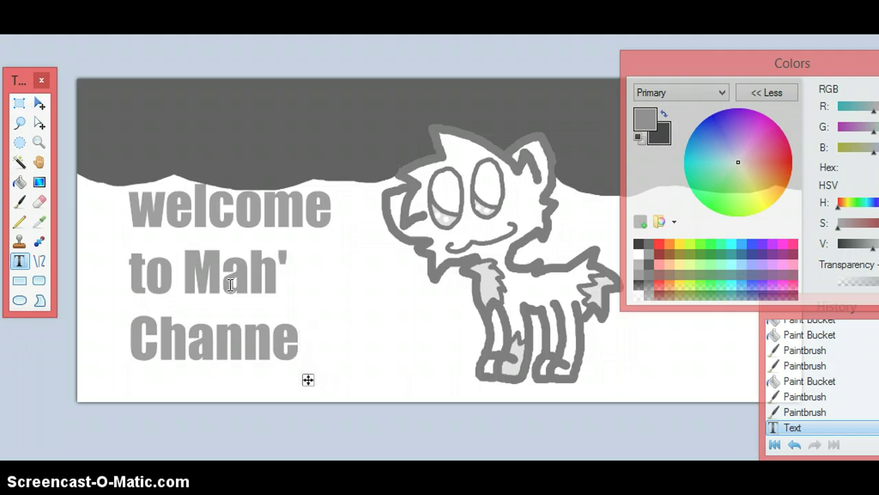
- Correct the wording so the second line reads "to Meh" and the third line reads "Channel"
{"action": "key", "text": "BackSpace"}
{"action": "key", "text": "BackSpace"}
{"action": "key", "text": "BackSpace"}
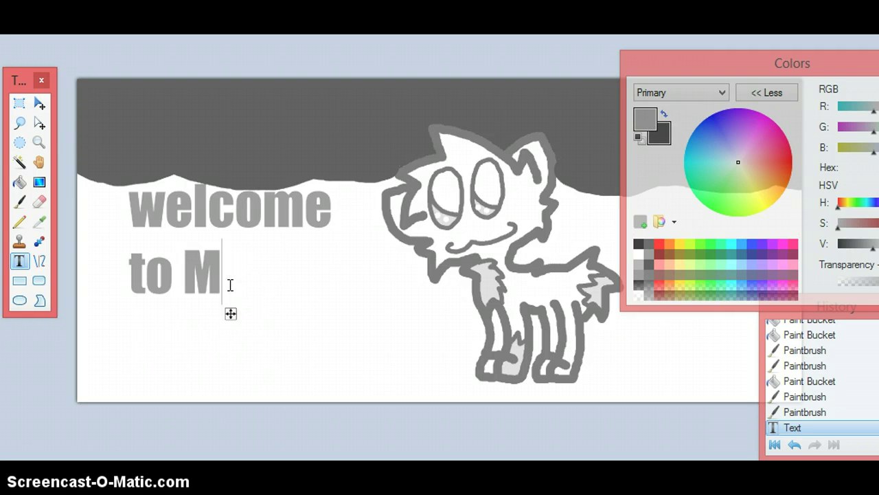
{"action": "type", "text": "eh"}
{"action": "type", "text": "ha"}
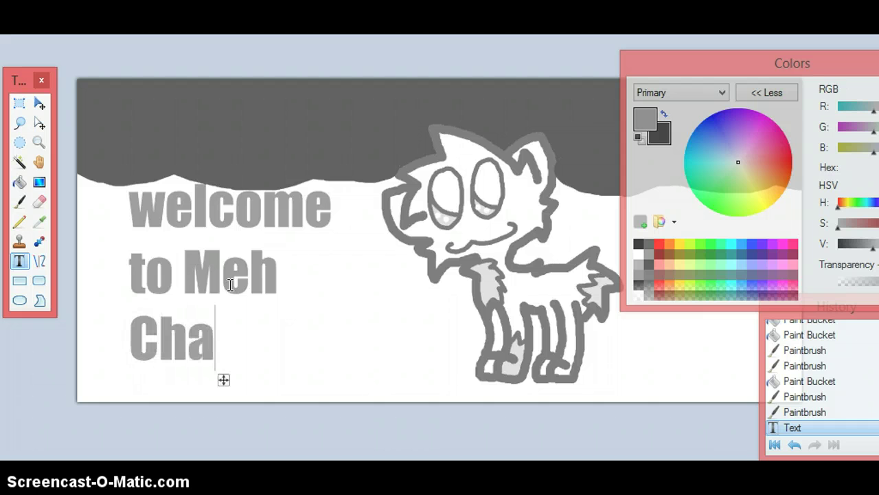
{"action": "type", "text": "nnel"}
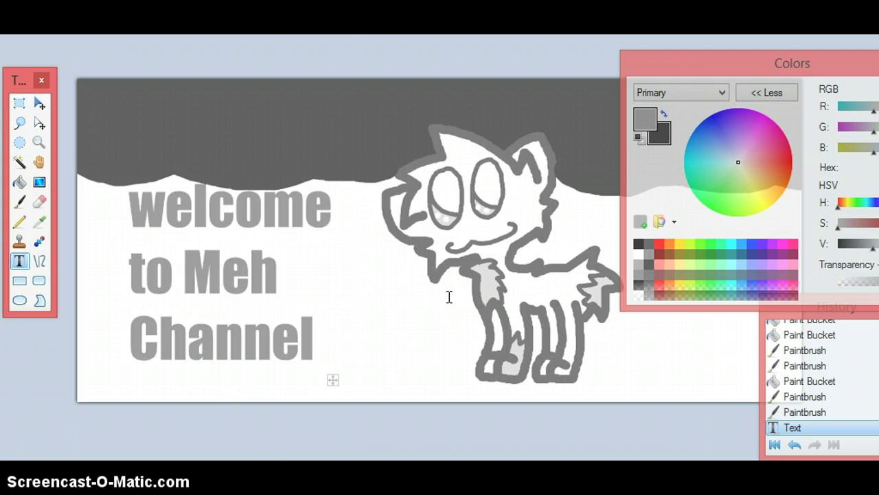
- Move the Colors window up, collapse it to its compact form, and move the History window slightly
{"action": "left_click_drag", "start_coordinate": [701, 69], "coordinate": [612, 5]}
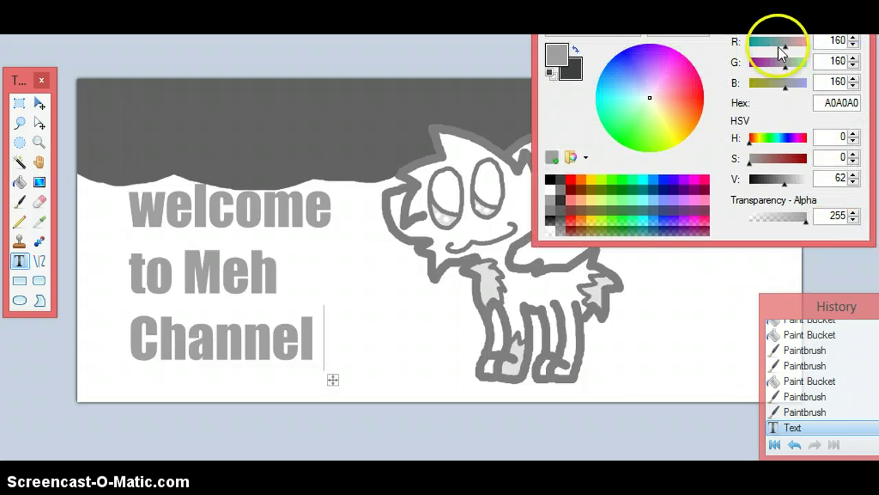
{"action": "left_click", "coordinate": [679, 32]}
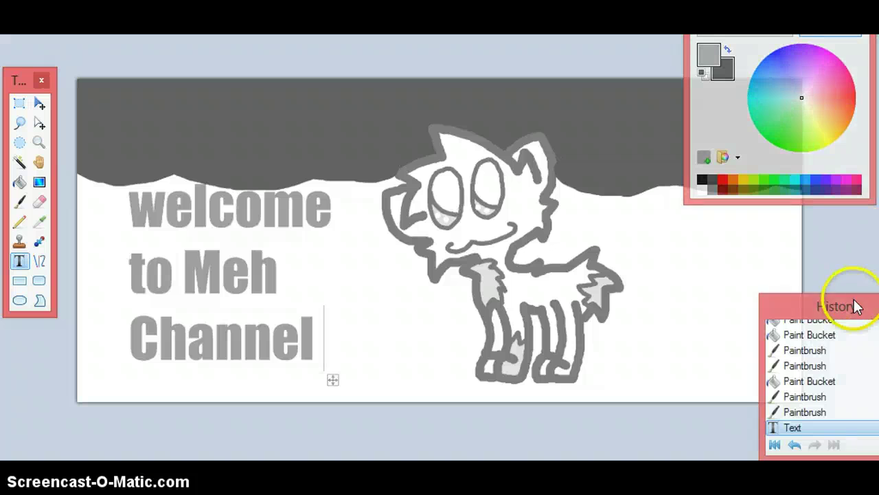
{"action": "left_click_drag", "start_coordinate": [854, 299], "coordinate": [804, 306]}
- Move the three-line text up and closer to the cat so its first line overlaps the dark grey band
{"action": "left_click", "coordinate": [423, 318]}
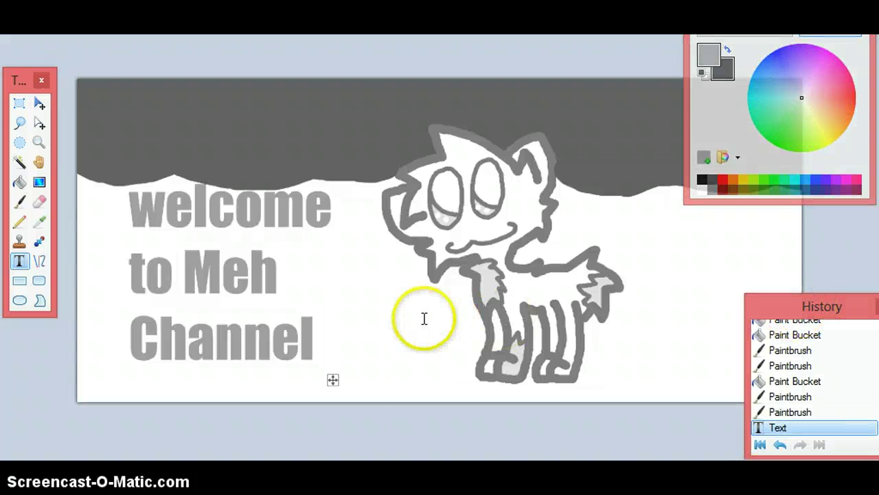
{"action": "left_click", "coordinate": [15, 27]}
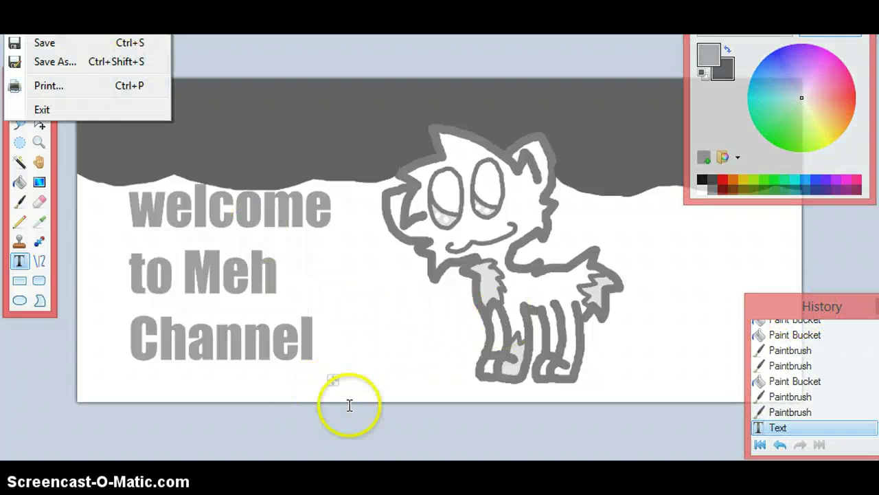
{"action": "left_click_drag", "start_coordinate": [333, 378], "coordinate": [374, 323]}
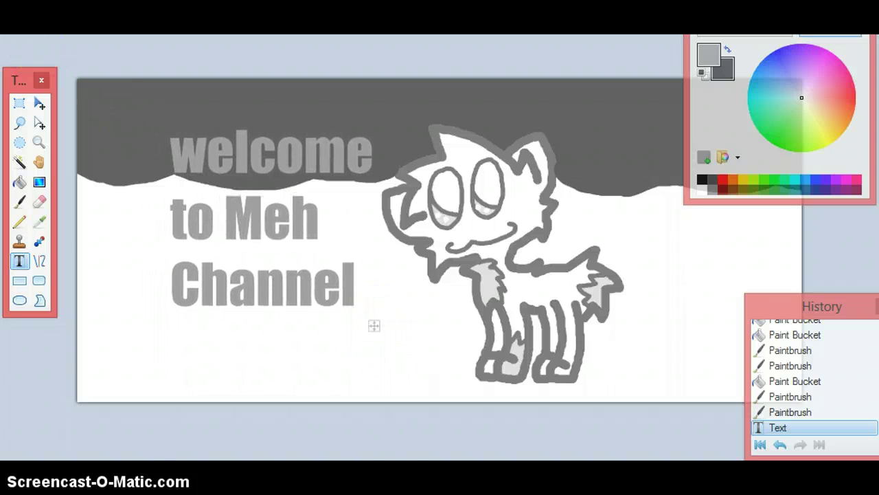
- Save the drawing as a new PNG file named channelart
{"action": "left_click", "coordinate": [80, 65]}
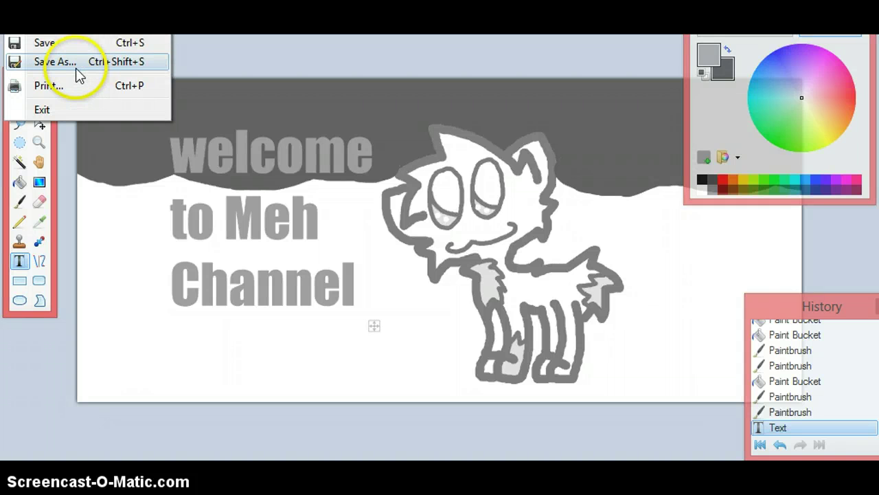
{"action": "left_click", "coordinate": [81, 73]}
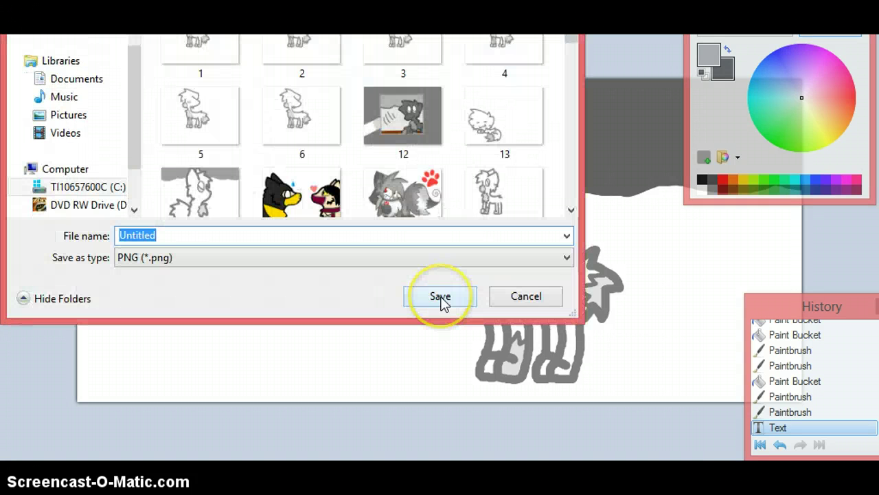
{"action": "type", "text": "channelart"}
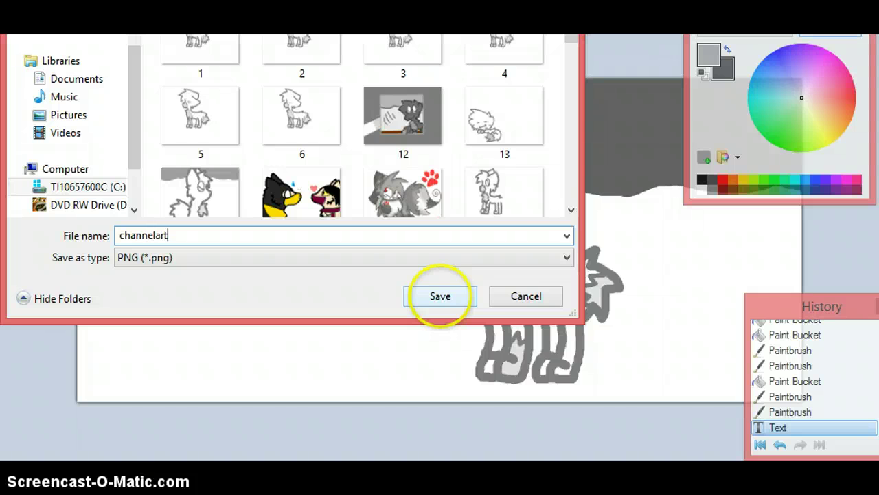
{"action": "left_click", "coordinate": [441, 295]}
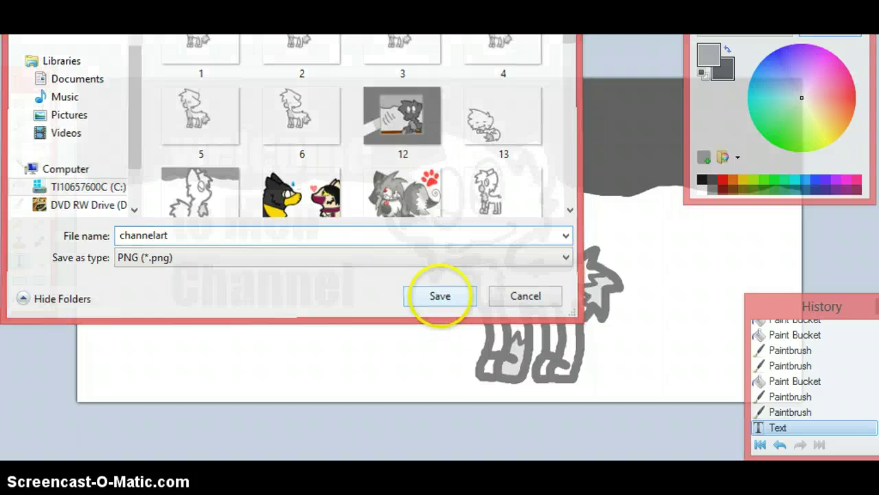
{"action": "left_click", "coordinate": [451, 313]}
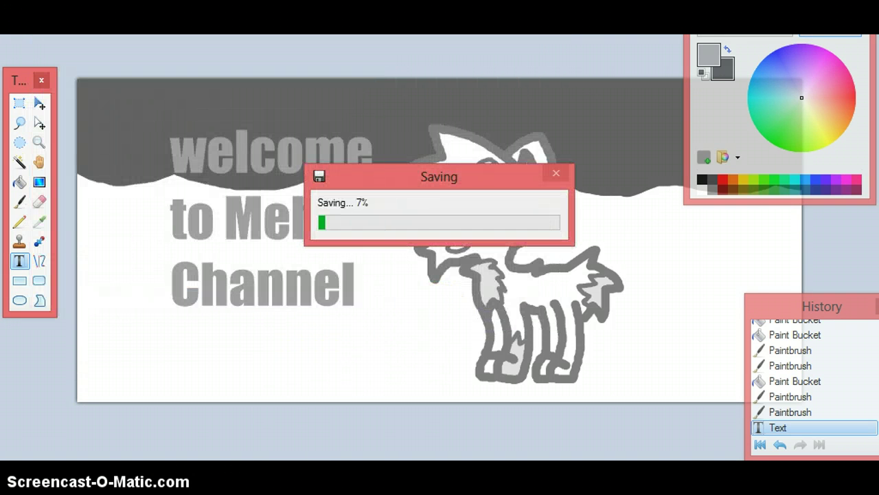
- Switch to the browser's channel art upload page and try to upload a photo from the computer
{"action": "mouse_move", "coordinate": [198, 491]}
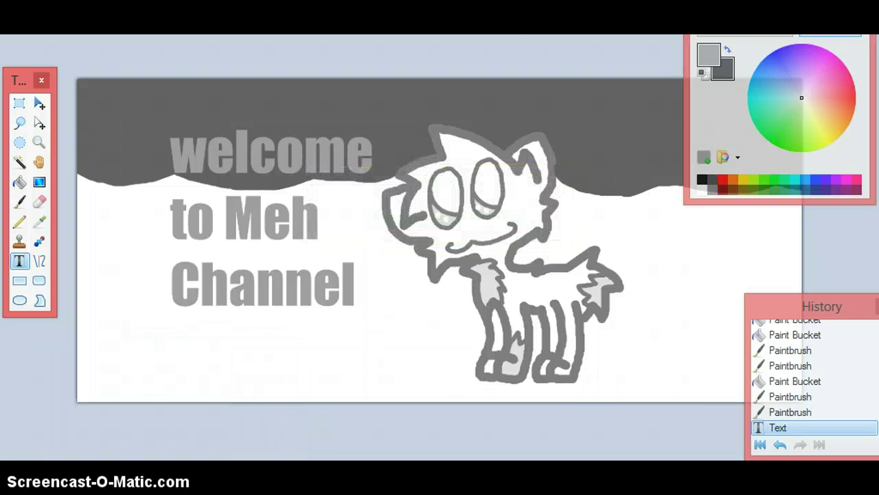
{"action": "key", "text": "alt+Tab"}
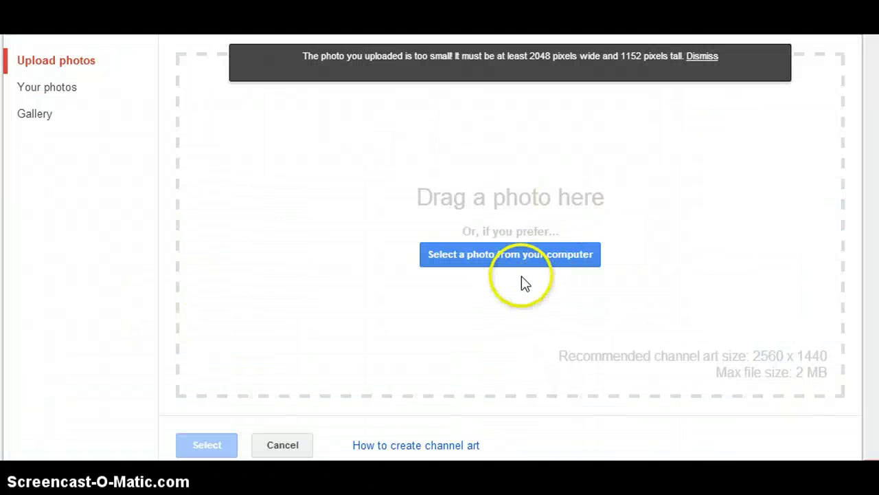
{"action": "left_click", "coordinate": [520, 261]}
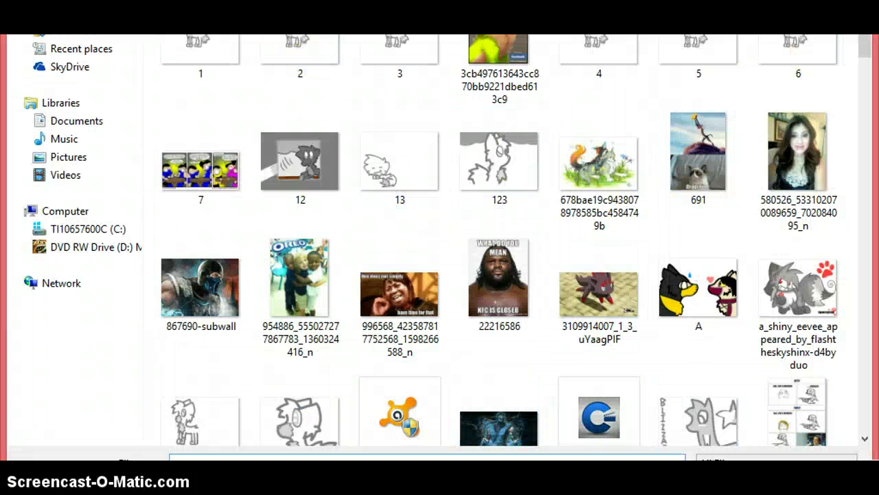
{"action": "type", "text": "cov"}
{"action": "key", "text": "Return"}
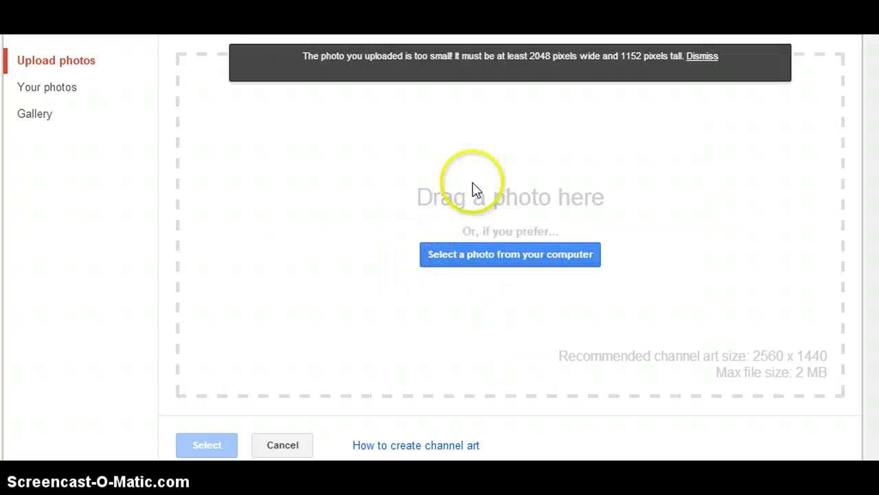
{"action": "left_click", "coordinate": [587, 273]}
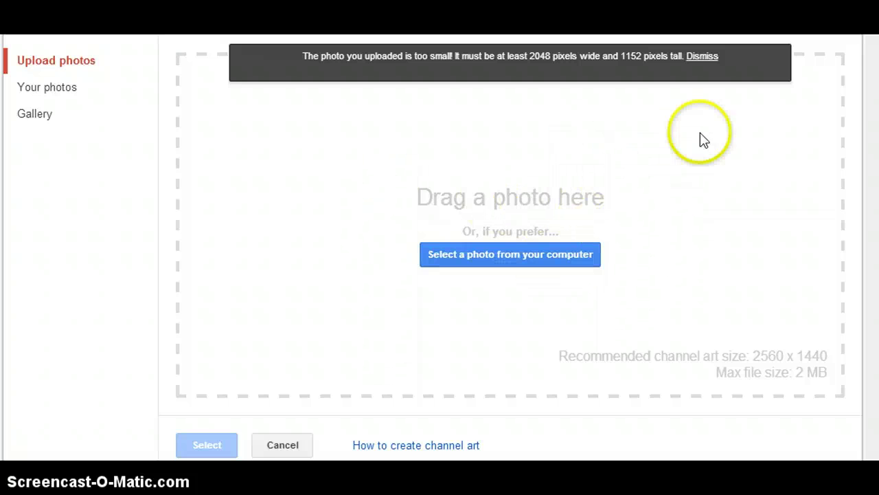
- Switch back to Paint.NET, try light grey Paintbrush strokes across the cat's face, and undo them
{"action": "left_click", "coordinate": [198, 481]}
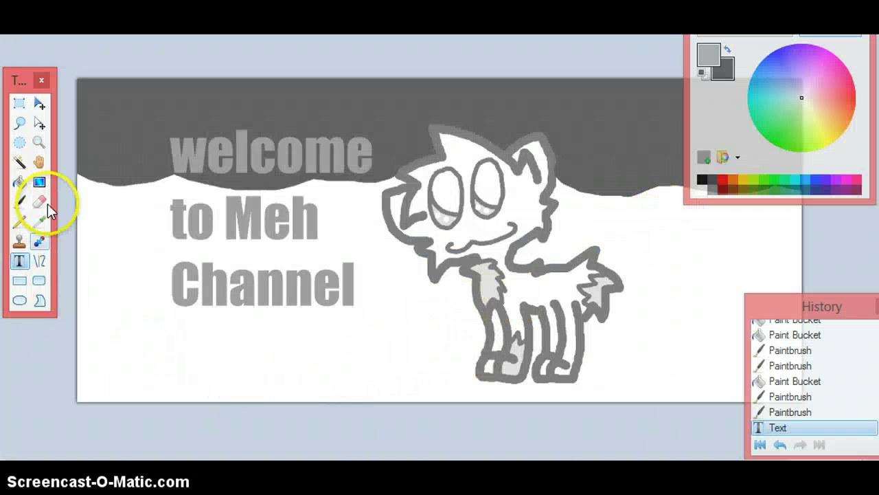
{"action": "left_click", "coordinate": [19, 201]}
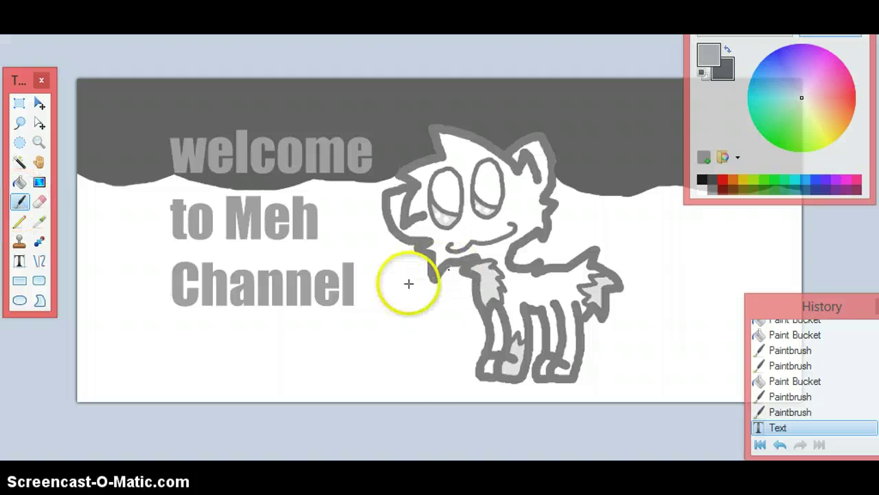
{"action": "mouse_move", "coordinate": [449, 249]}
{"action": "left_mouse_down"}
{"action": "mouse_move", "coordinate": [466, 213]}
{"action": "mouse_move", "coordinate": [506, 257]}
{"action": "left_mouse_up"}
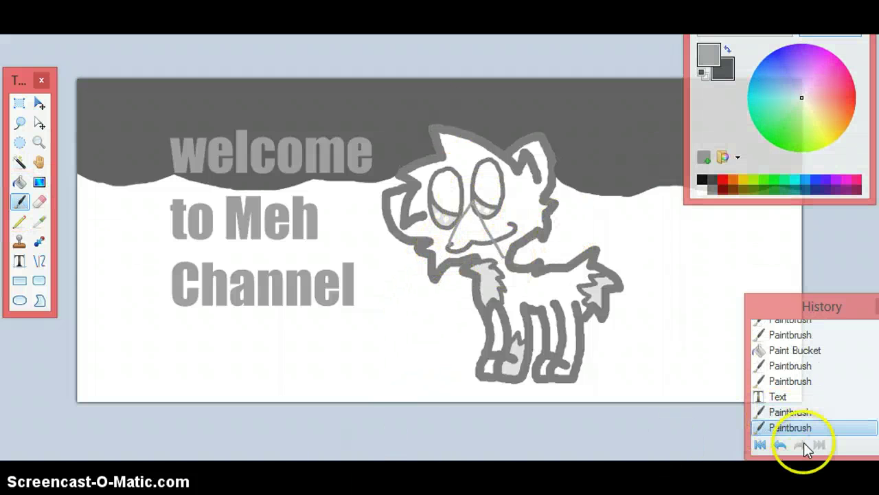
{"action": "left_click", "coordinate": [781, 445]}
{"action": "left_click", "coordinate": [781, 445]}
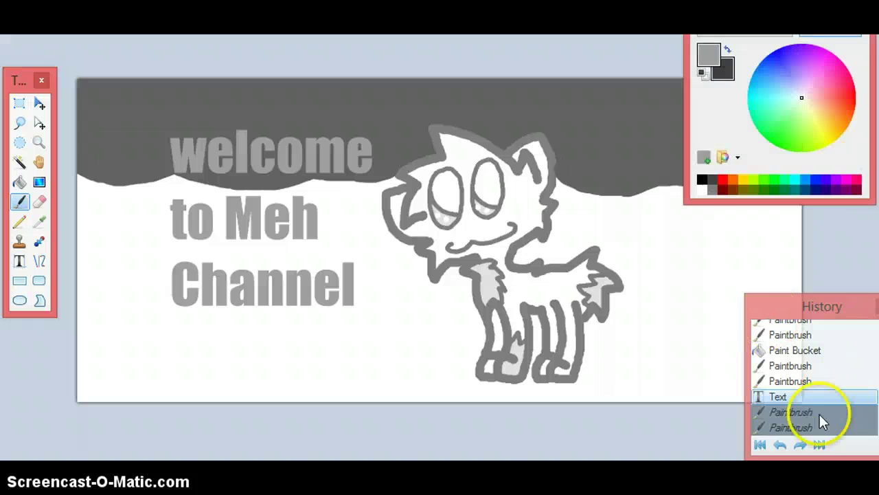
- Undo the text block, stepping back and forth in the history to the last Paintbrush stroke before it
{"action": "left_click", "coordinate": [779, 446]}
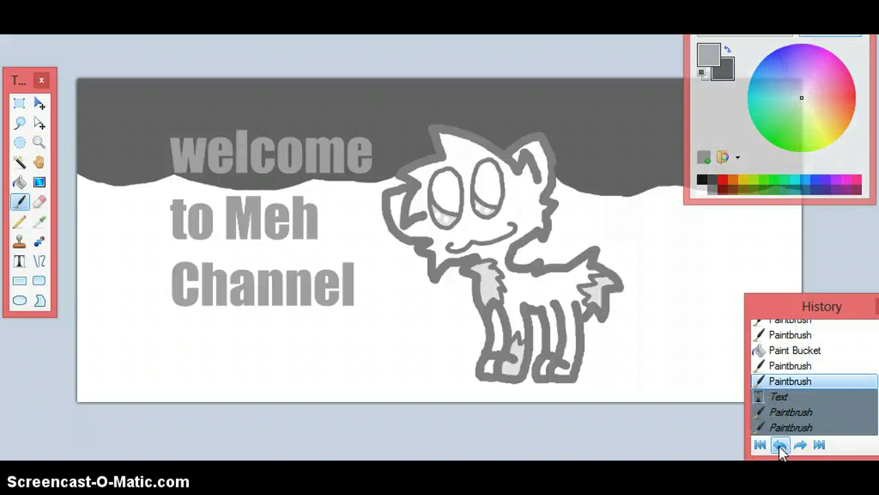
{"action": "left_click", "coordinate": [779, 445]}
{"action": "left_click", "coordinate": [799, 446]}
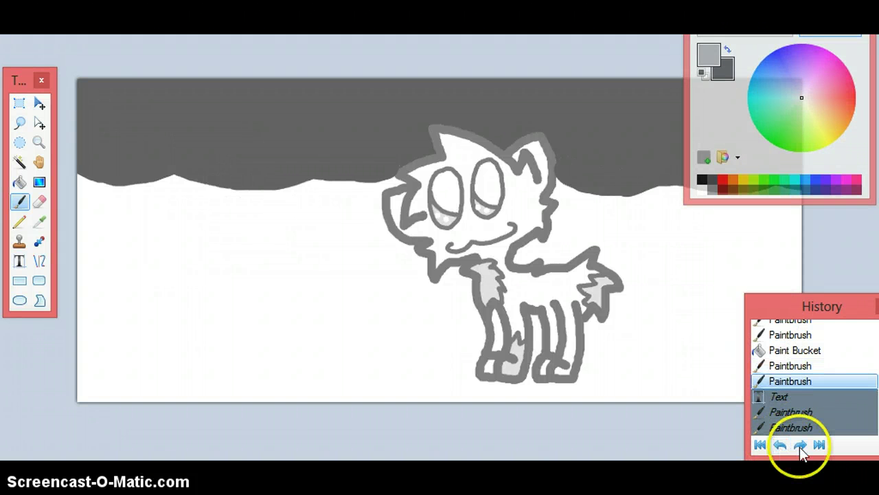
{"action": "left_click", "coordinate": [800, 445]}
{"action": "left_click", "coordinate": [779, 446]}
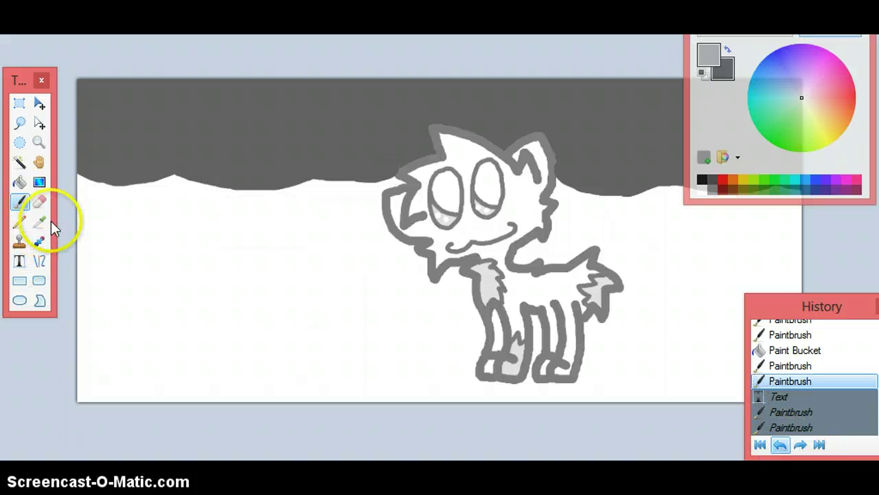
- Add large grey text reading "ART..." with the Text tool in the white area to the left of the cat
{"action": "left_click", "coordinate": [19, 261]}
{"action": "left_click", "coordinate": [159, 189]}
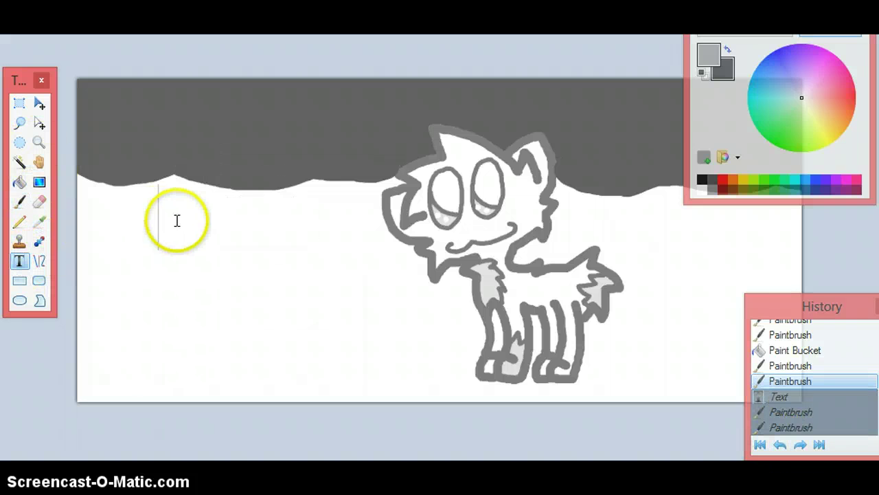
{"action": "type", "text": "ART!"}
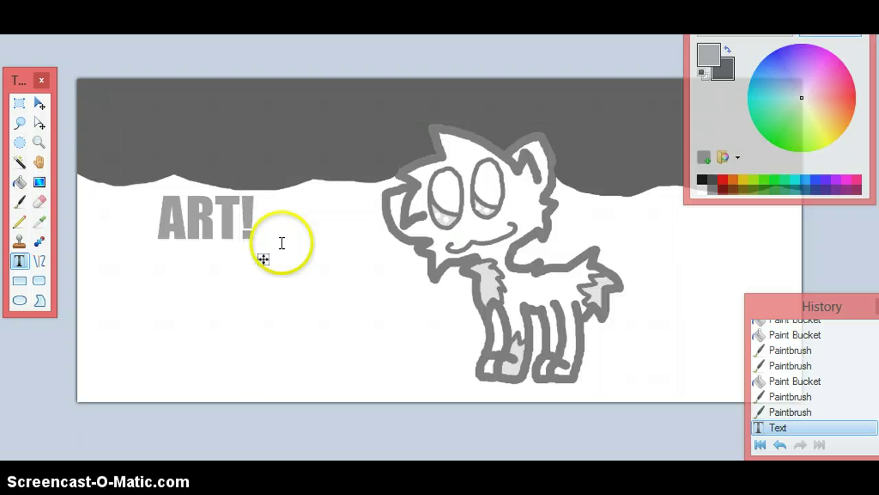
{"action": "key", "text": "BackSpace"}
{"action": "type", "text": "..."}
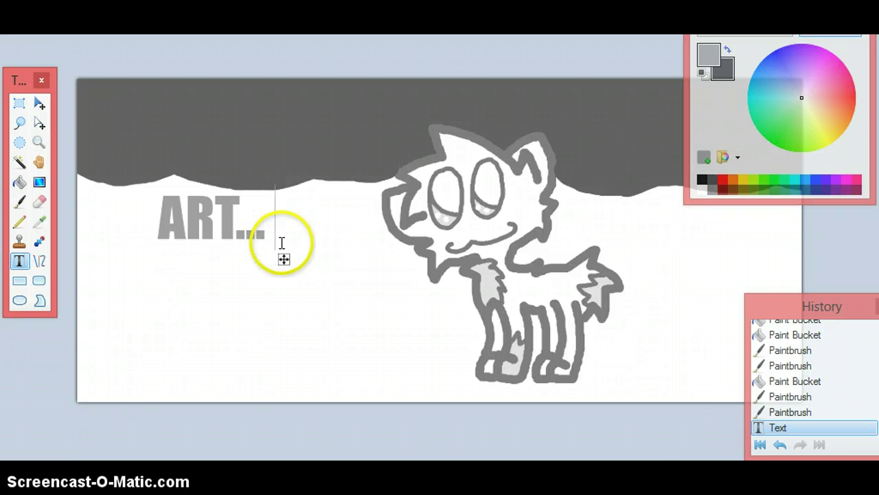
- Try an emoticon such as "O_(O" on a second line below "ART..." and delete its characters again
{"action": "key", "text": "Return"}
{"action": "type", "text": ":"}
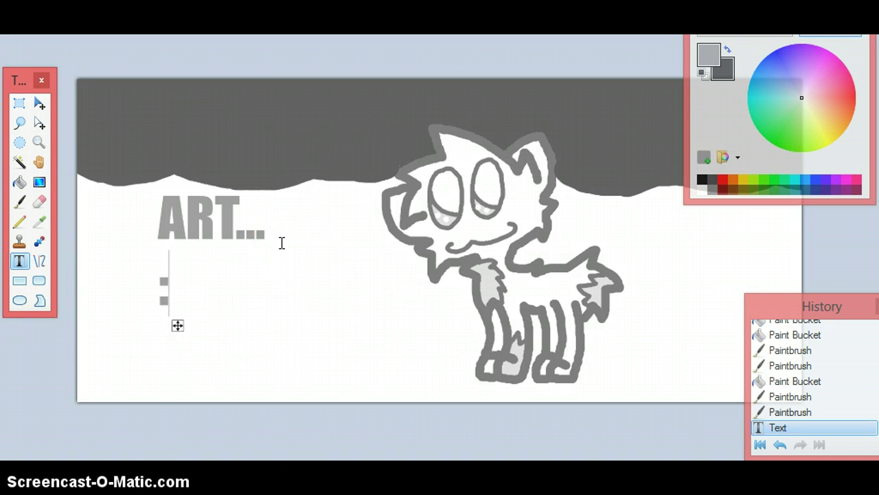
{"action": "key", "text": "BackSpace"}
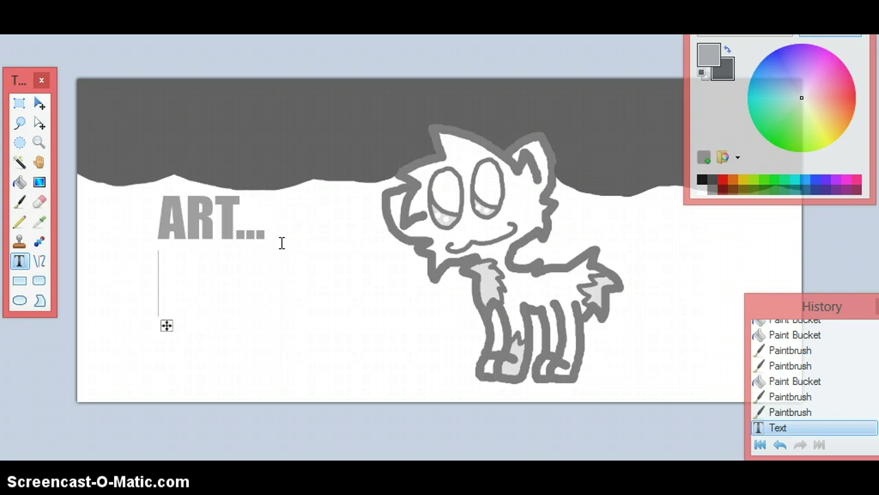
{"action": "type", "text": "O"}
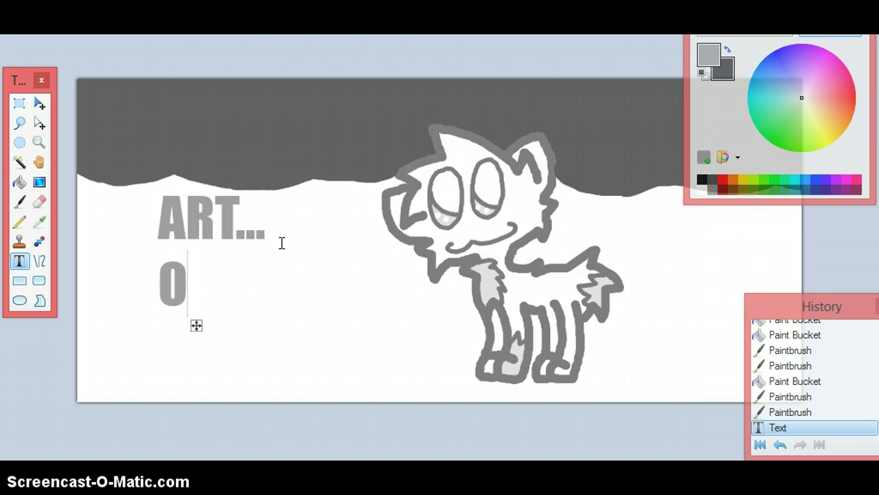
{"action": "type", "text": "_"}
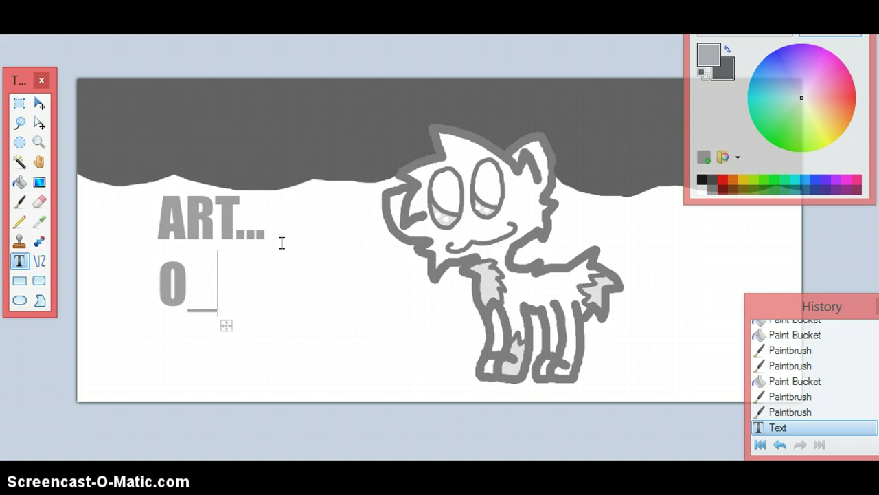
{"action": "type", "text": "("}
{"action": "key", "text": "BackSpace"}
{"action": "type", "text": "9"}
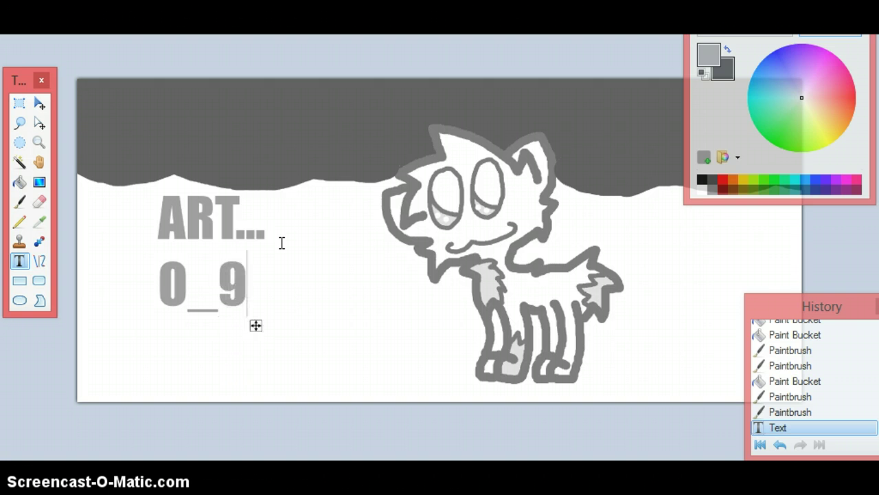
{"action": "key", "text": "BackSpace"}
{"action": "type", "text": "("}
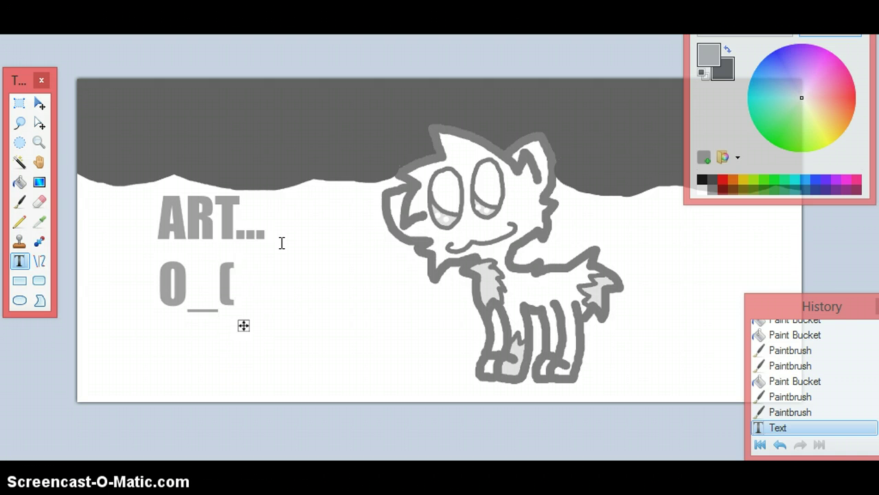
{"action": "type", "text": "O"}
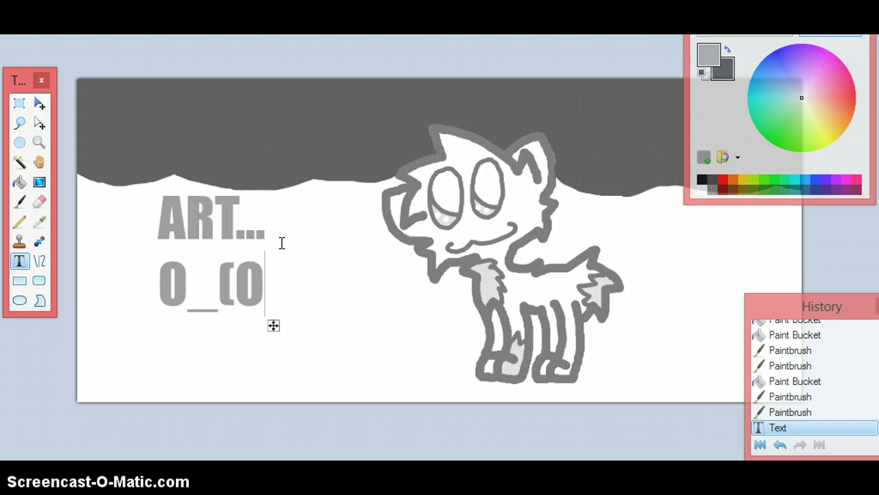
{"action": "key", "text": "BackSpace"}
{"action": "key", "text": "BackSpace"}
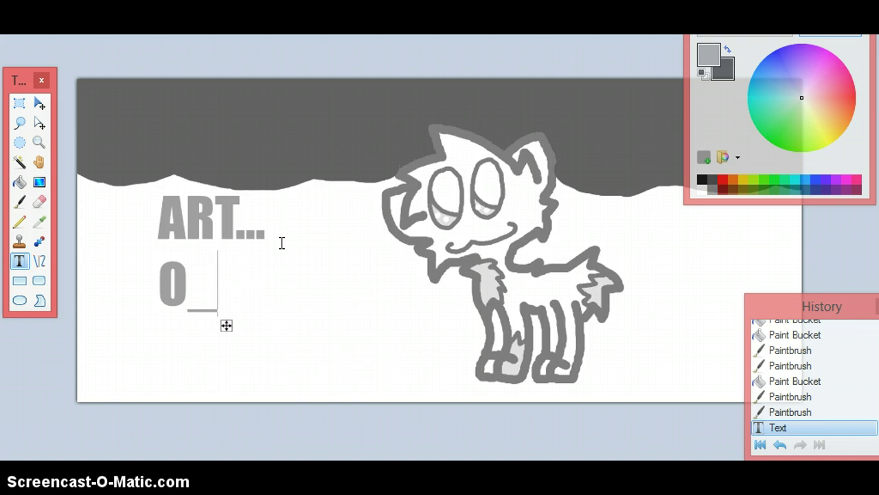
{"action": "key", "text": "BackSpace"}
{"action": "key", "text": "BackSpace"}
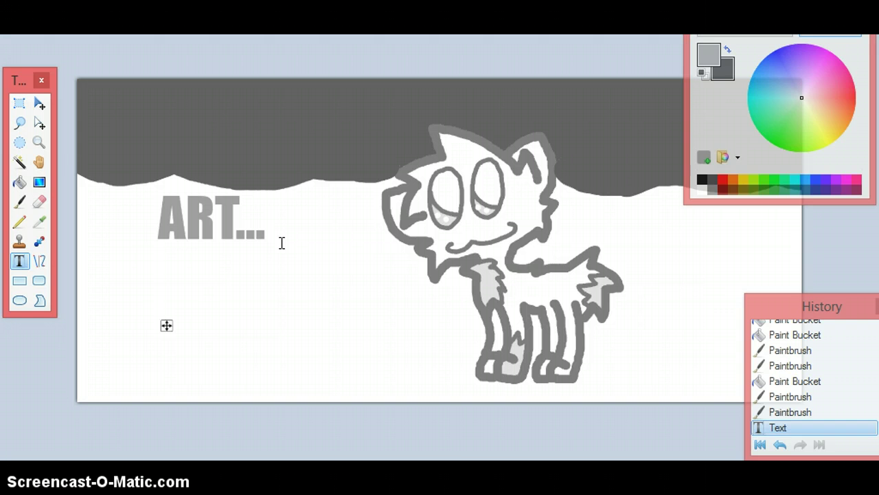
{"action": "left_click", "coordinate": [220, 432]}
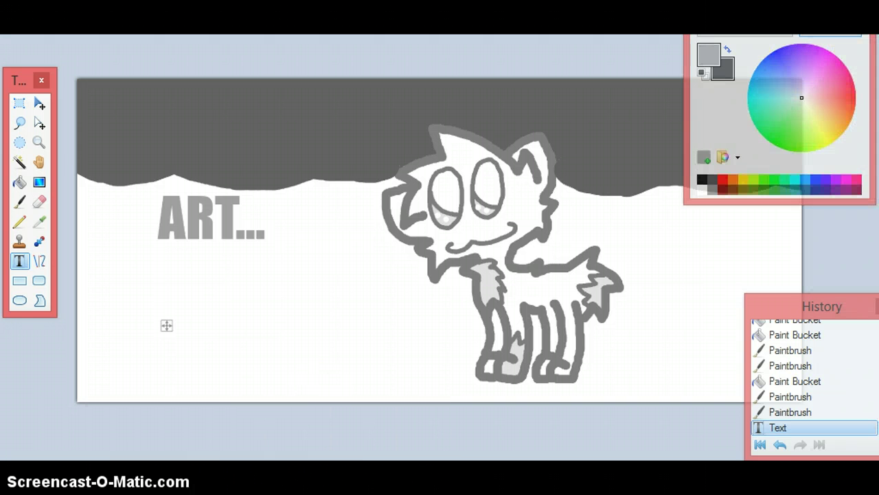